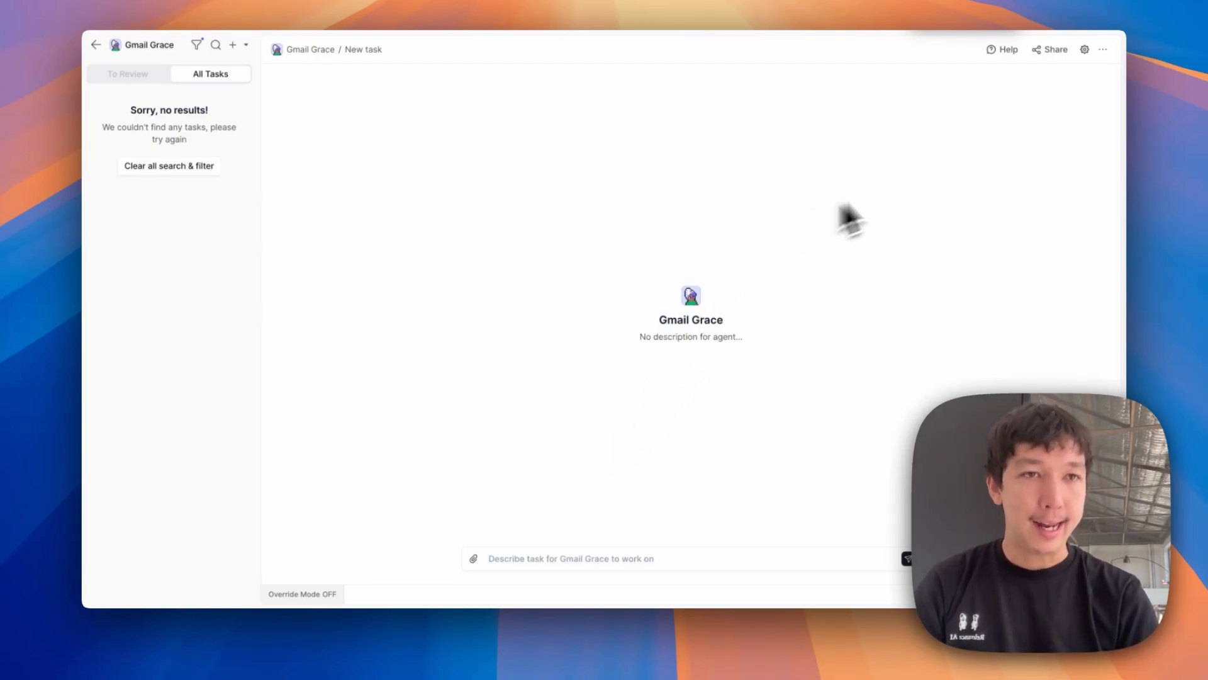
- Open the Gmail Grace agent's settings from the gear icon
left_click(1084, 50)
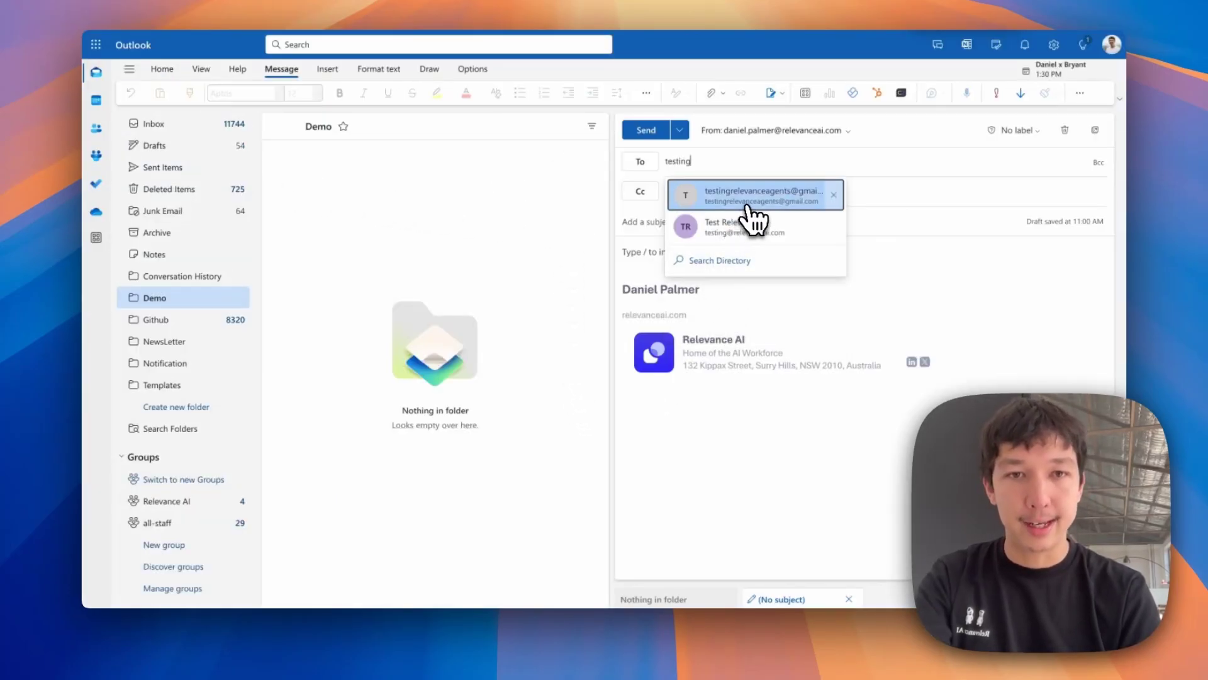
- Draft an Outlook email to the agent's Gmail address titled 'How are you going?', starting 'Hi Grace,'
left_click(753, 218)
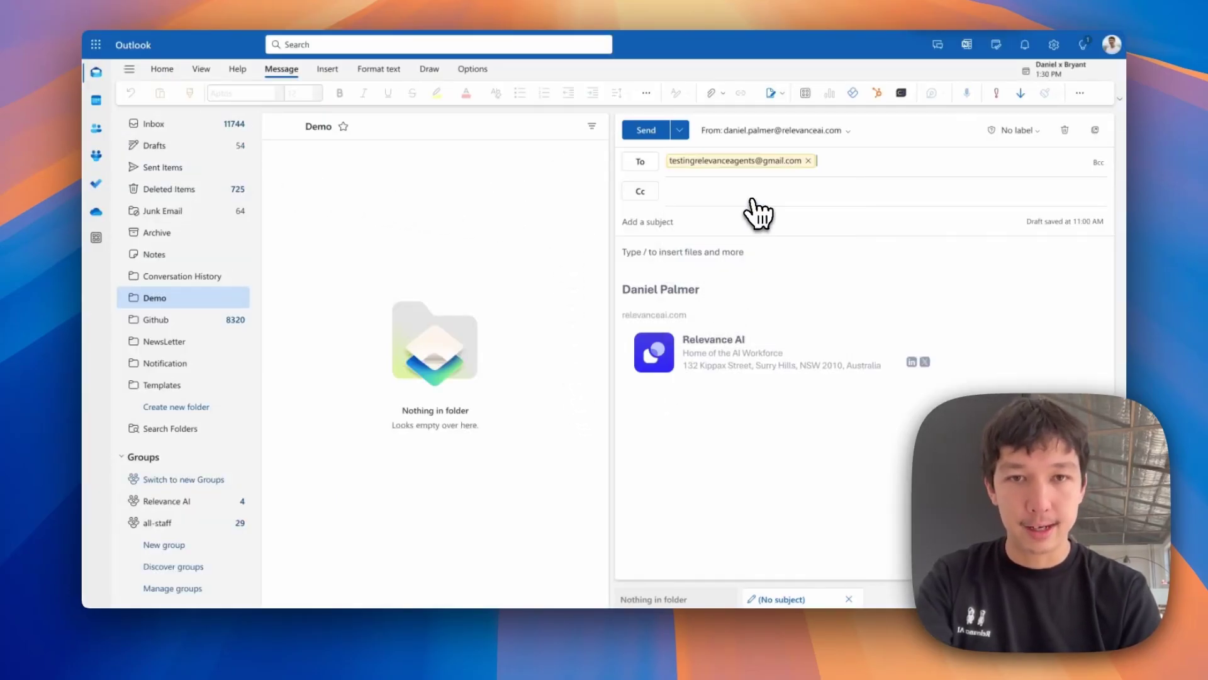
left_click(738, 219)
type("How are you going?")
left_click(736, 259)
type("Hi Grace,")
key("Return")
type("Ho")
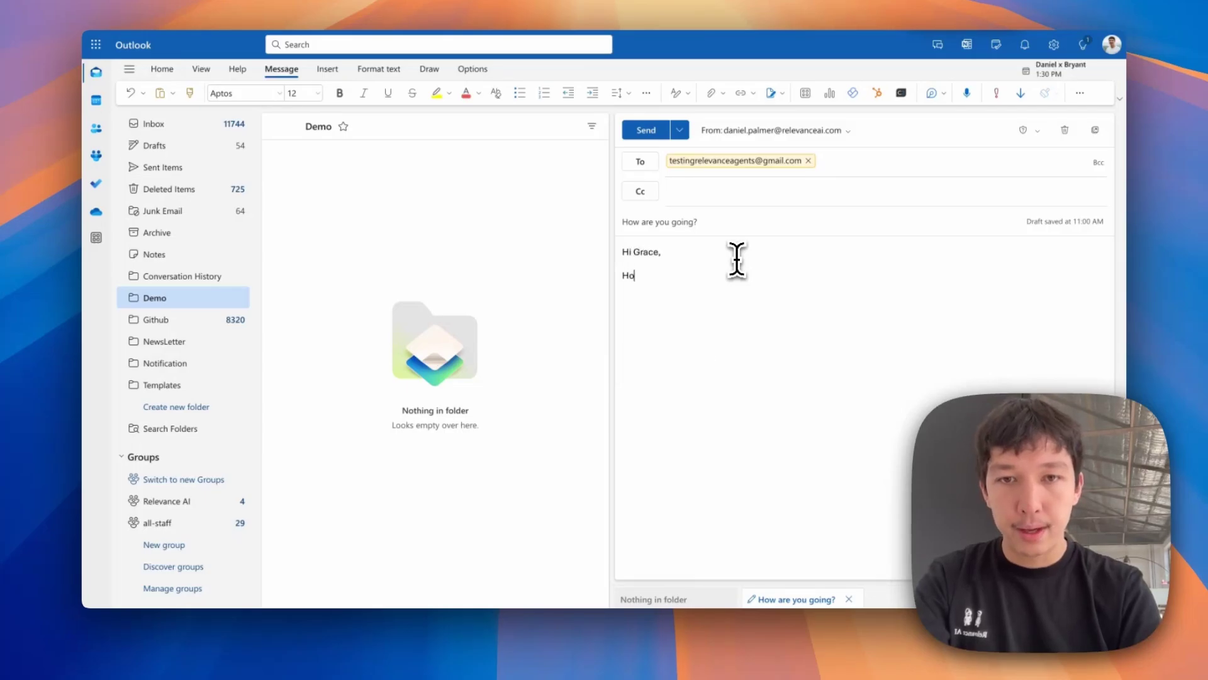
type("ping you are feeling better today? How are you?")
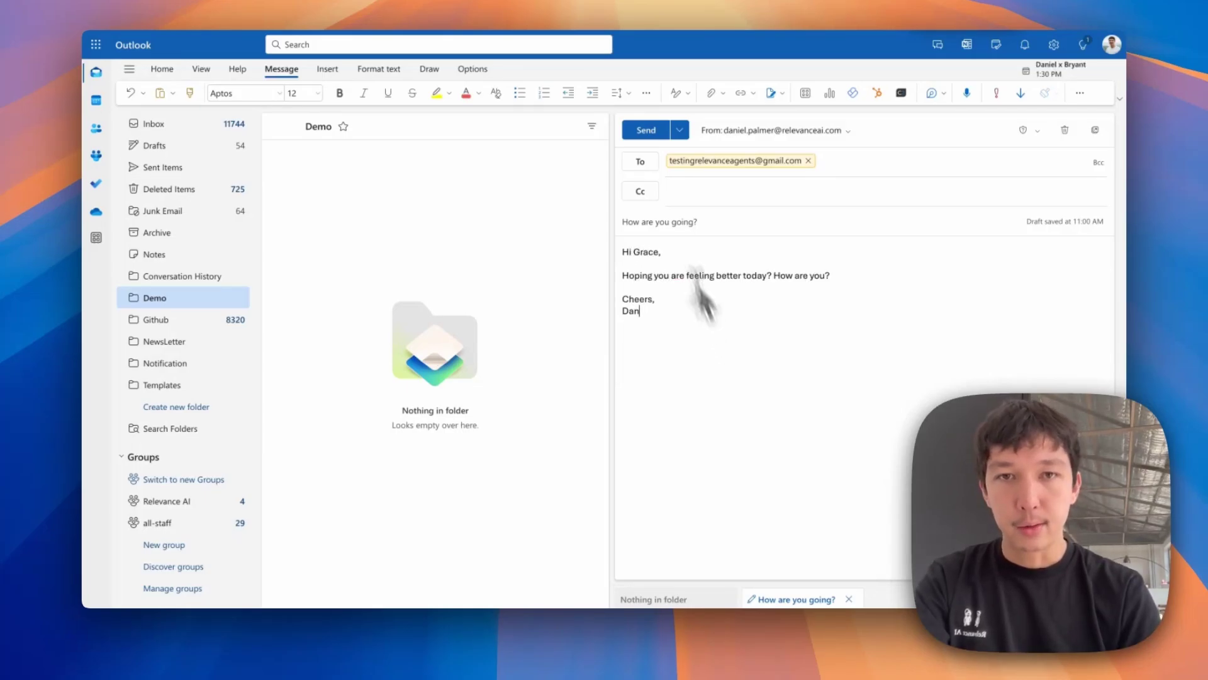
- Send the 'How are you going?' email to the agent's Gmail address
left_click(645, 131)
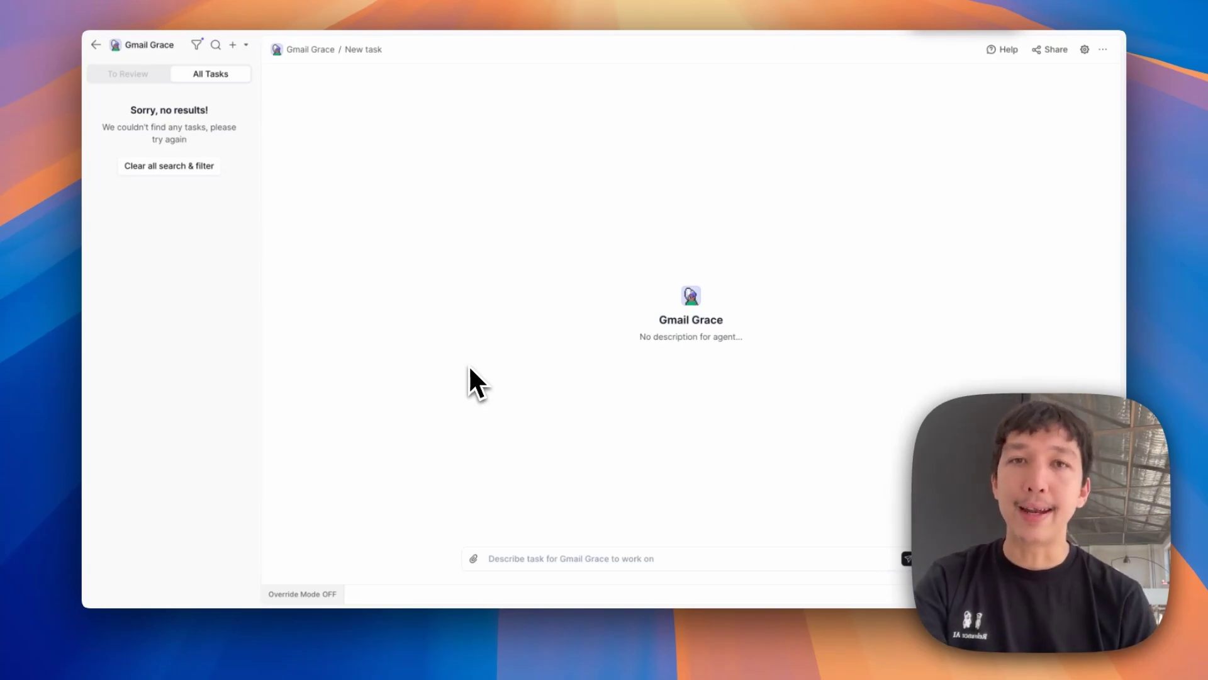
- Open the Untitled Gmail-triggered task in the agent's All Tasks list
left_click(171, 121)
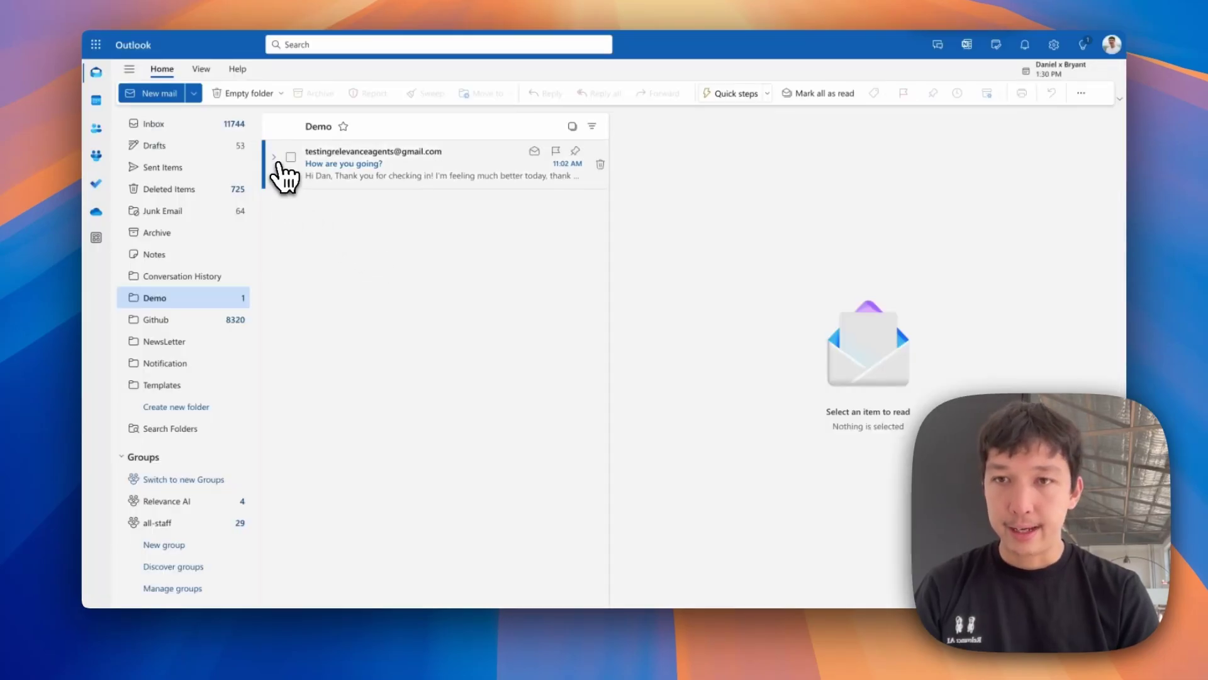
- Compare the agent's reply in the Outlook Demo folder with the text in its Send Gmail email step
left_click(281, 165)
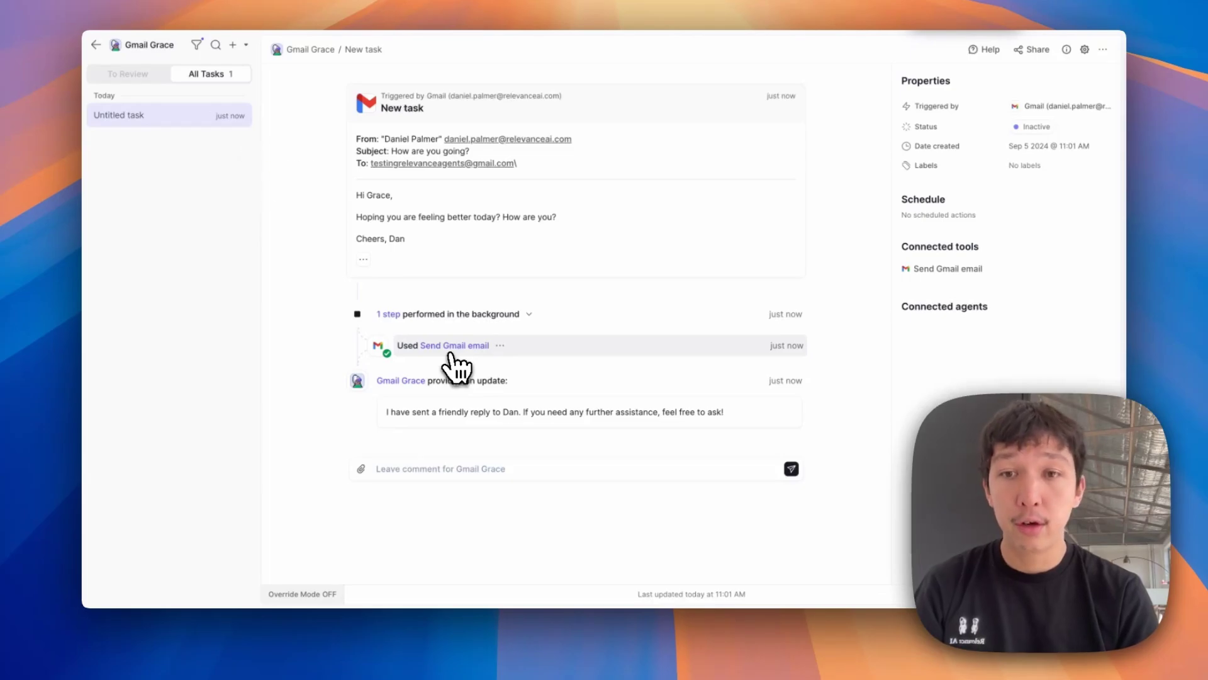
left_click(455, 346)
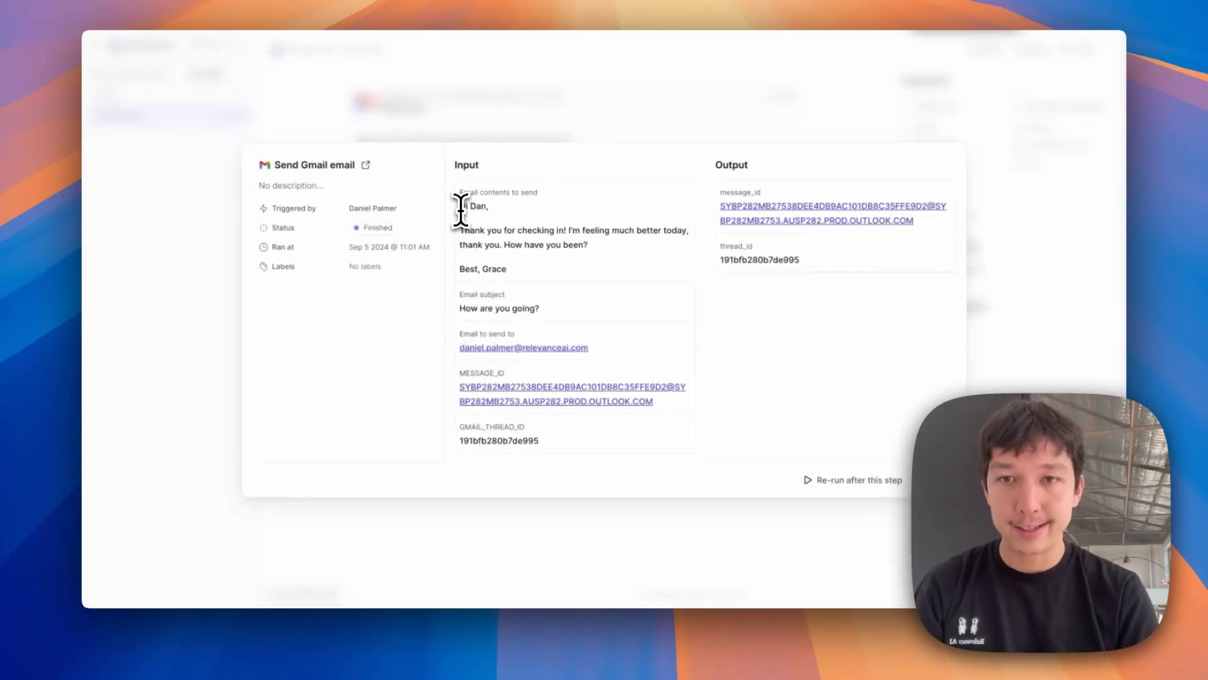
left_click_drag(459, 205, 589, 247)
left_click_drag(515, 271, 515, 277)
key("Escape")
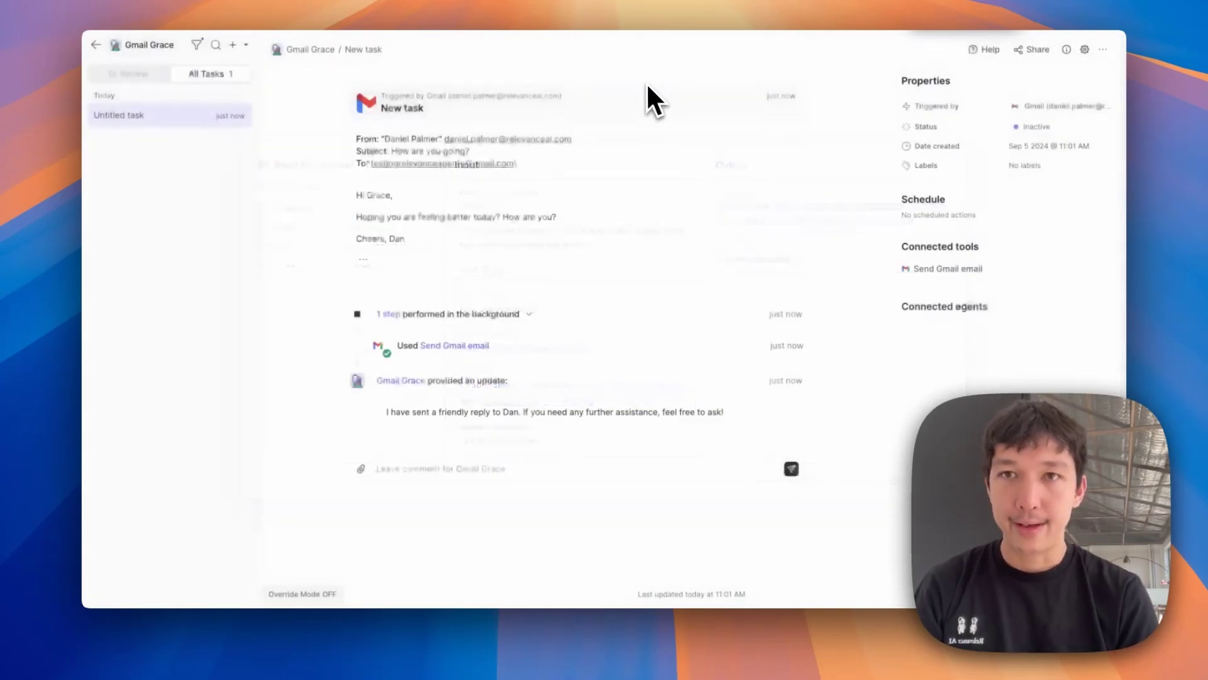
left_click(372, 3)
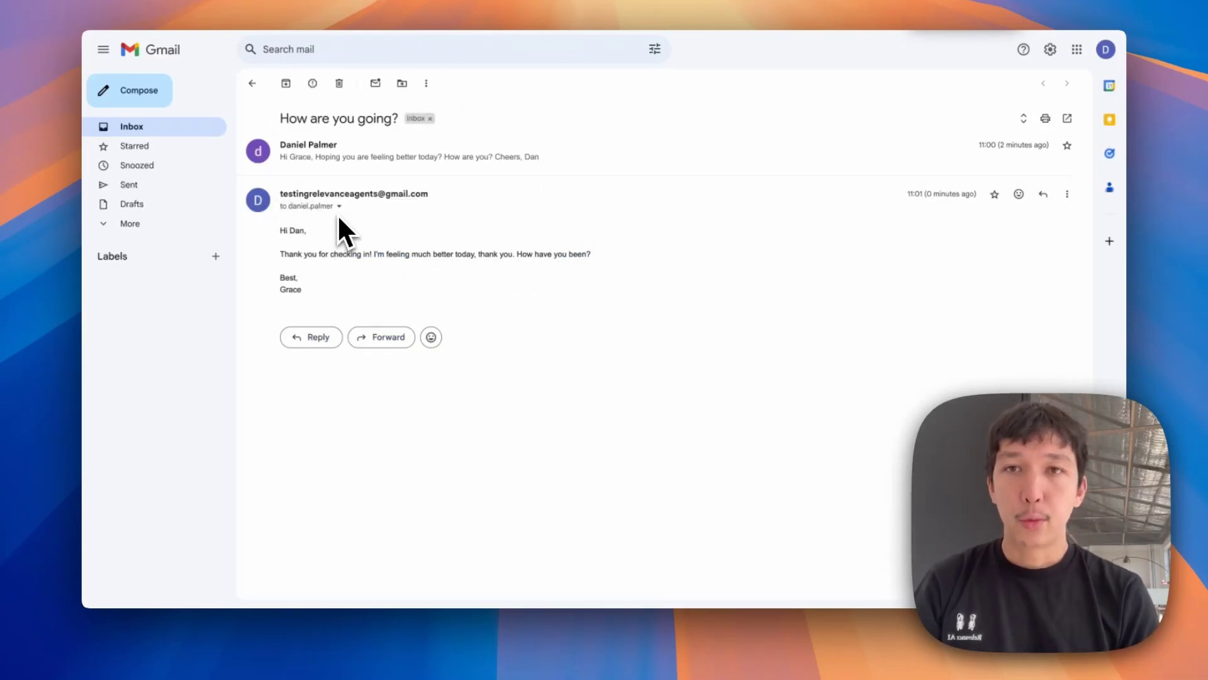
- Reply to the agent without the signature, asking to meet for coffee at 2 today to sync
left_click(501, 3)
key("BackSpace")
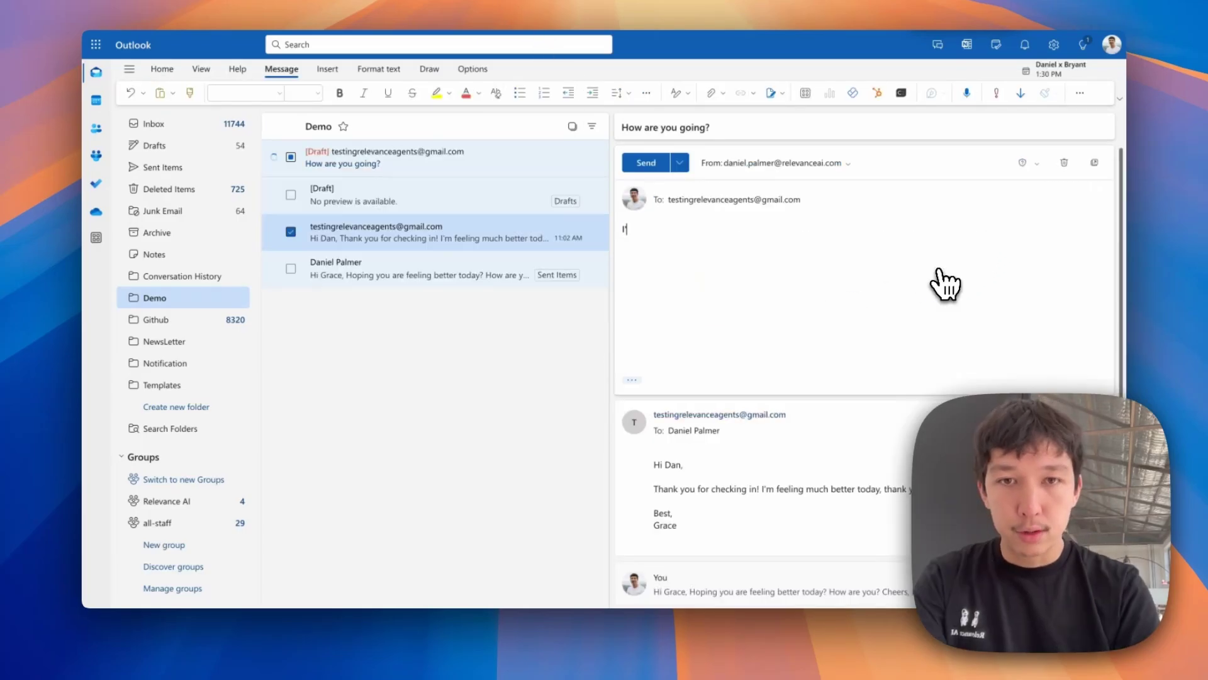
type("I'm also feeling great - thanks so much for asking. Do")
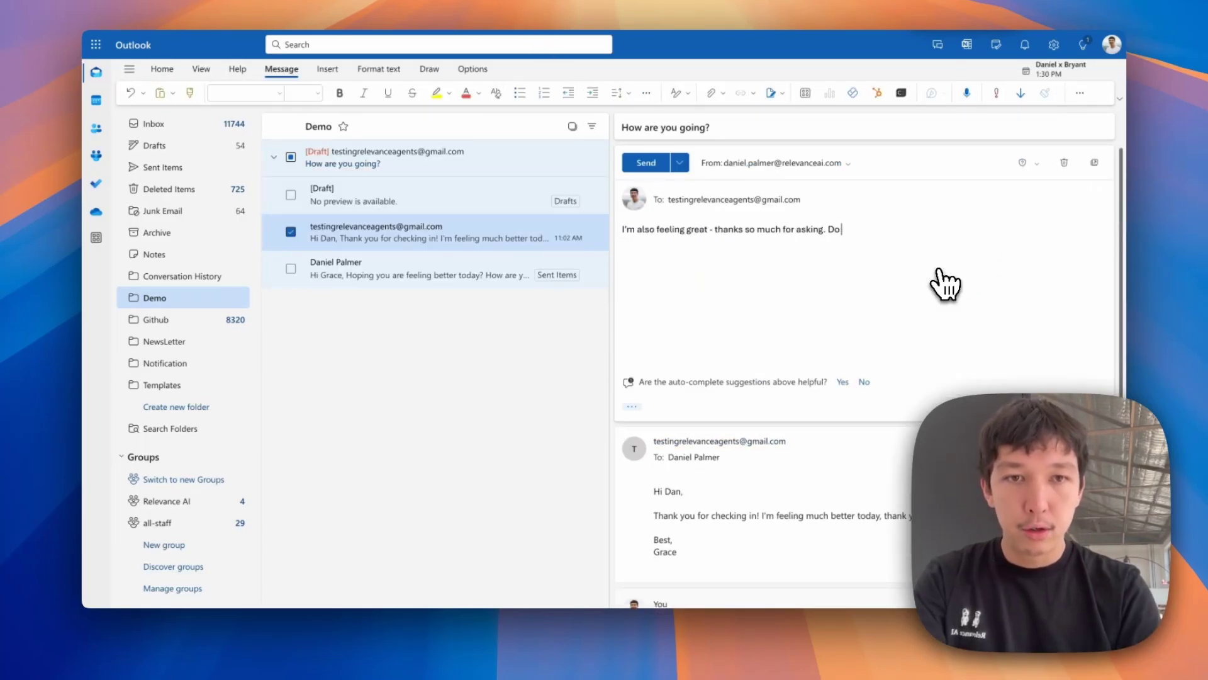
type(" you have time for a coffee at 2 today to sync?")
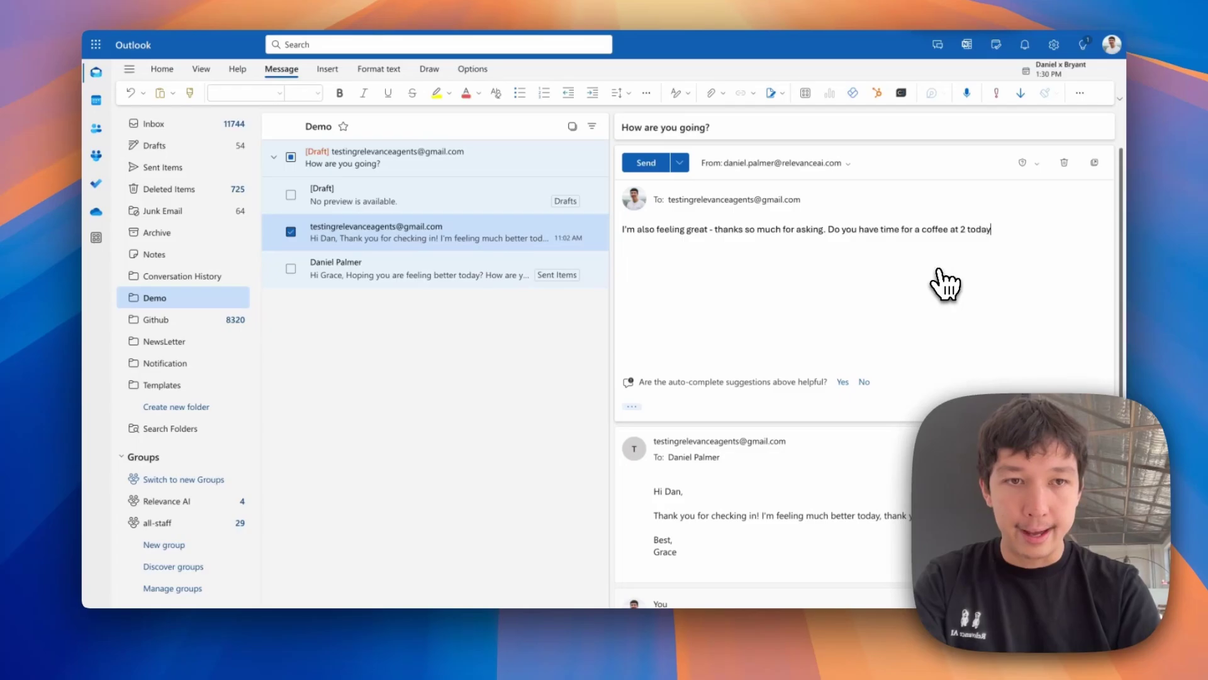
key("ctrl+Return")
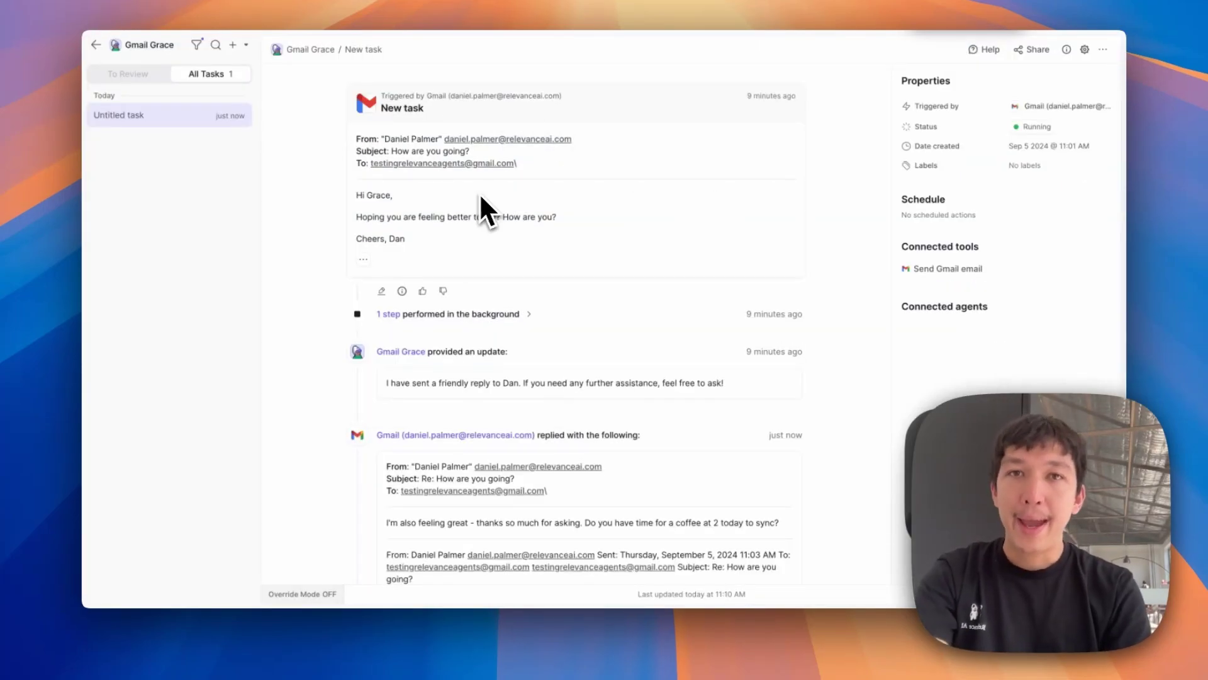
- Inspect the background Send Gmail email step behind the agent's coffee-confirmation update
scroll(544, 151, "down", 5)
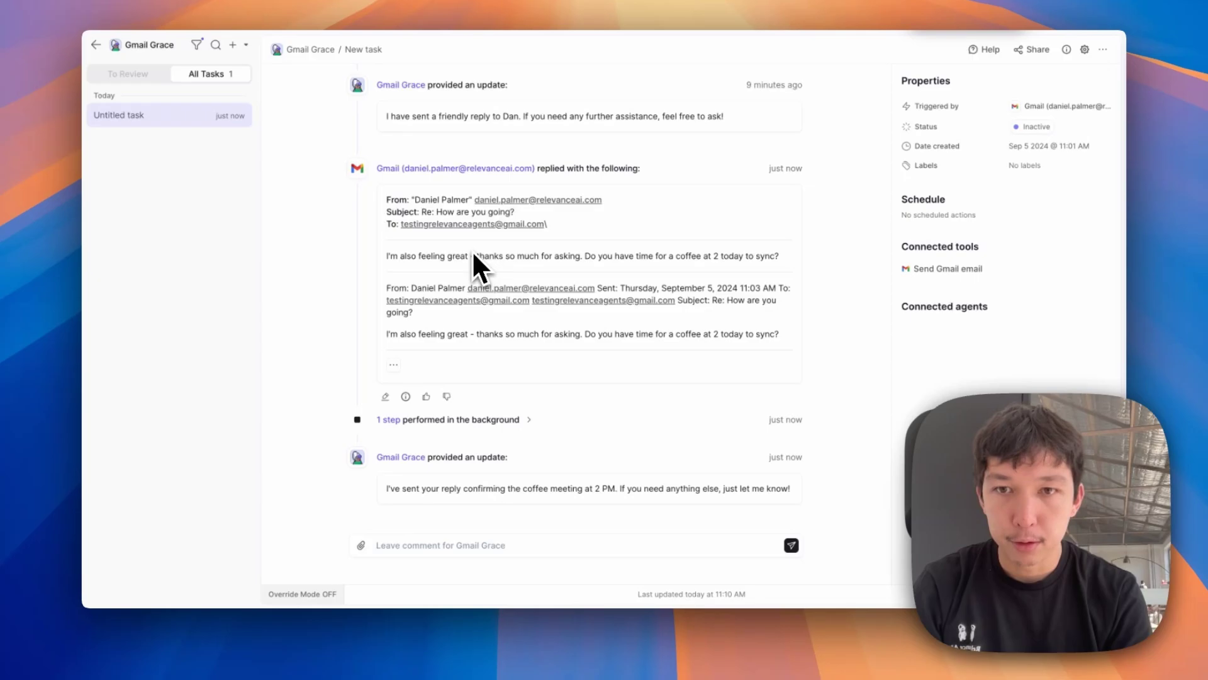
left_click(529, 420)
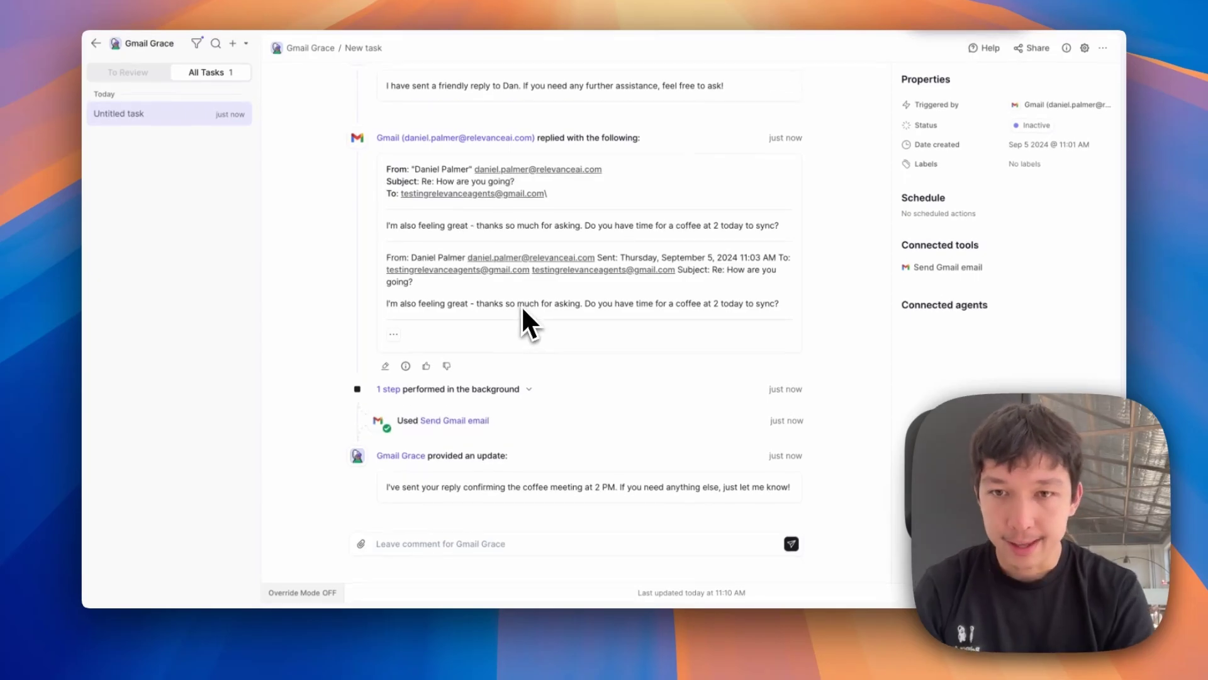
left_click(452, 422)
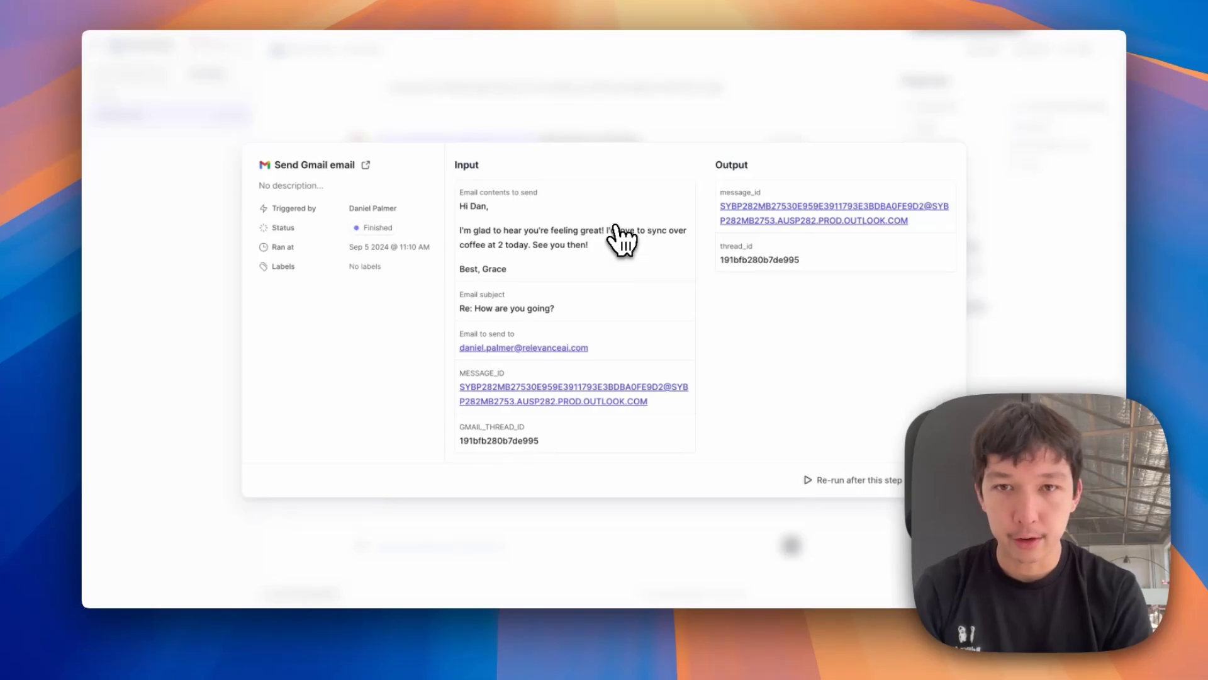
key("Escape")
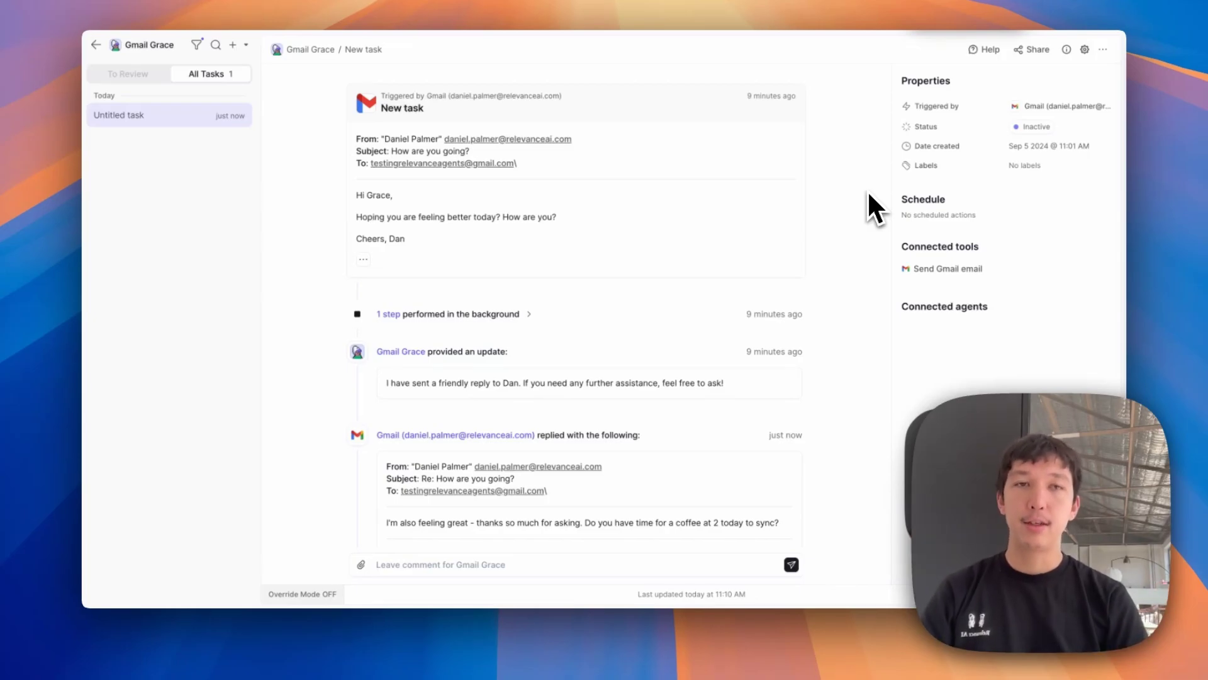
mouse_move(501, 165)
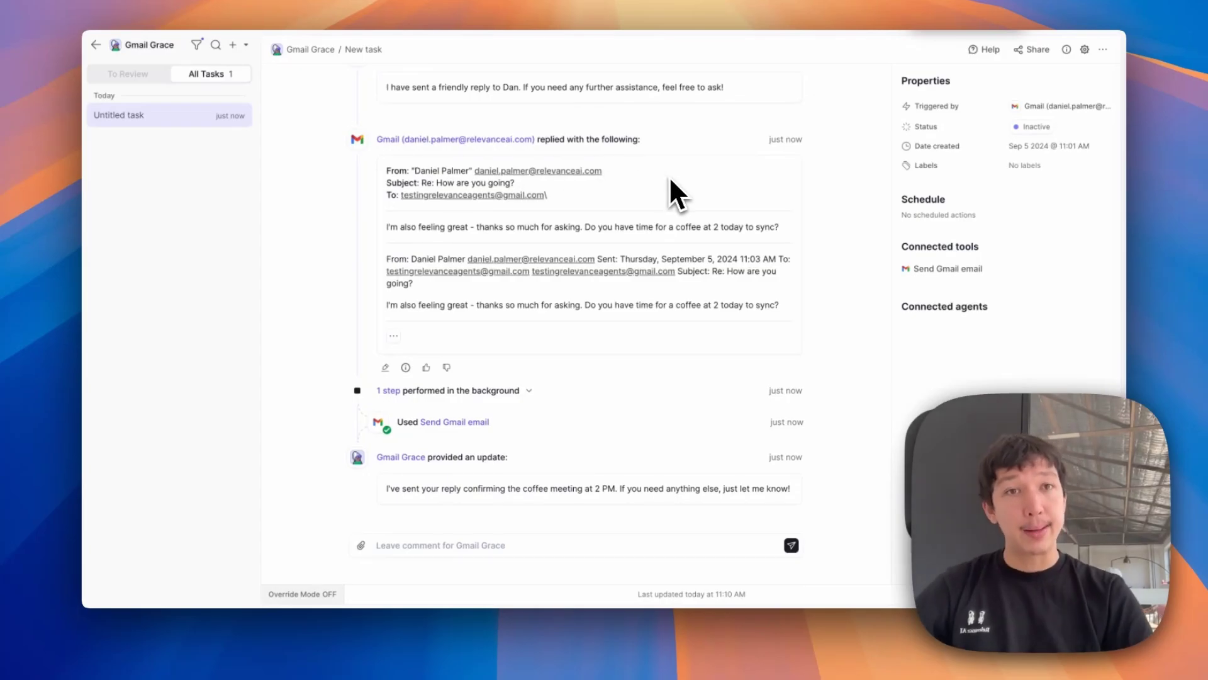
scroll(670, 179, "up", 10)
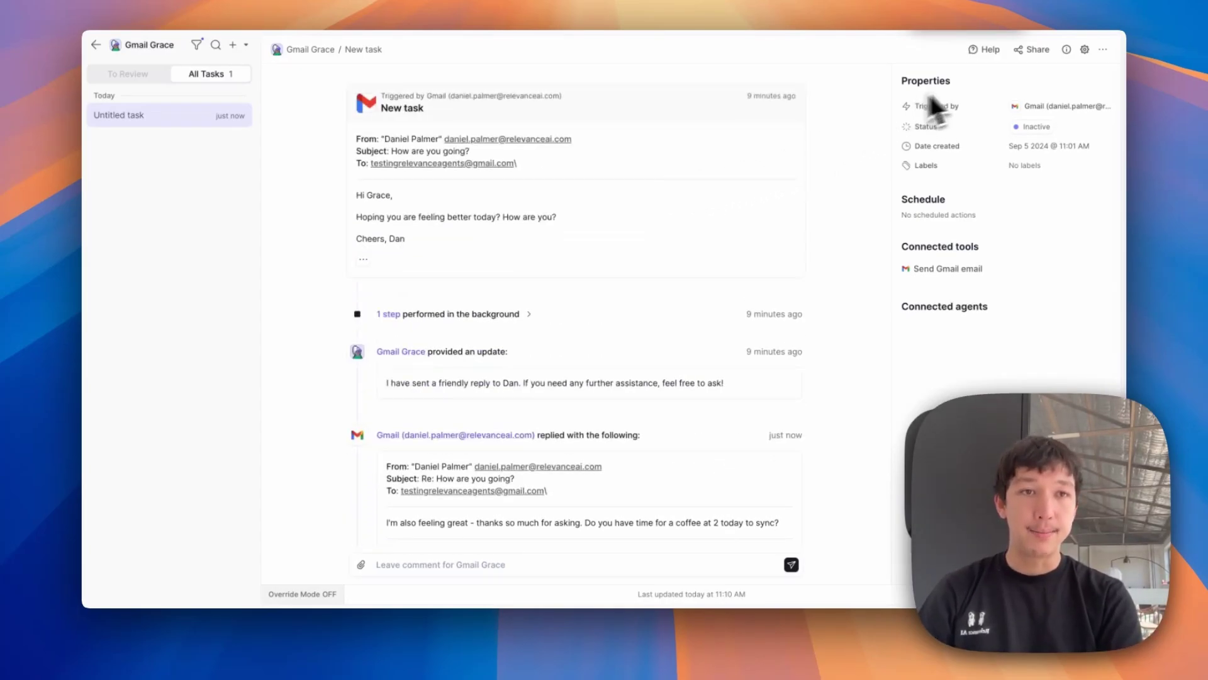
- Reopen Gmail Grace's agent settings through the gear icon
left_click(1085, 50)
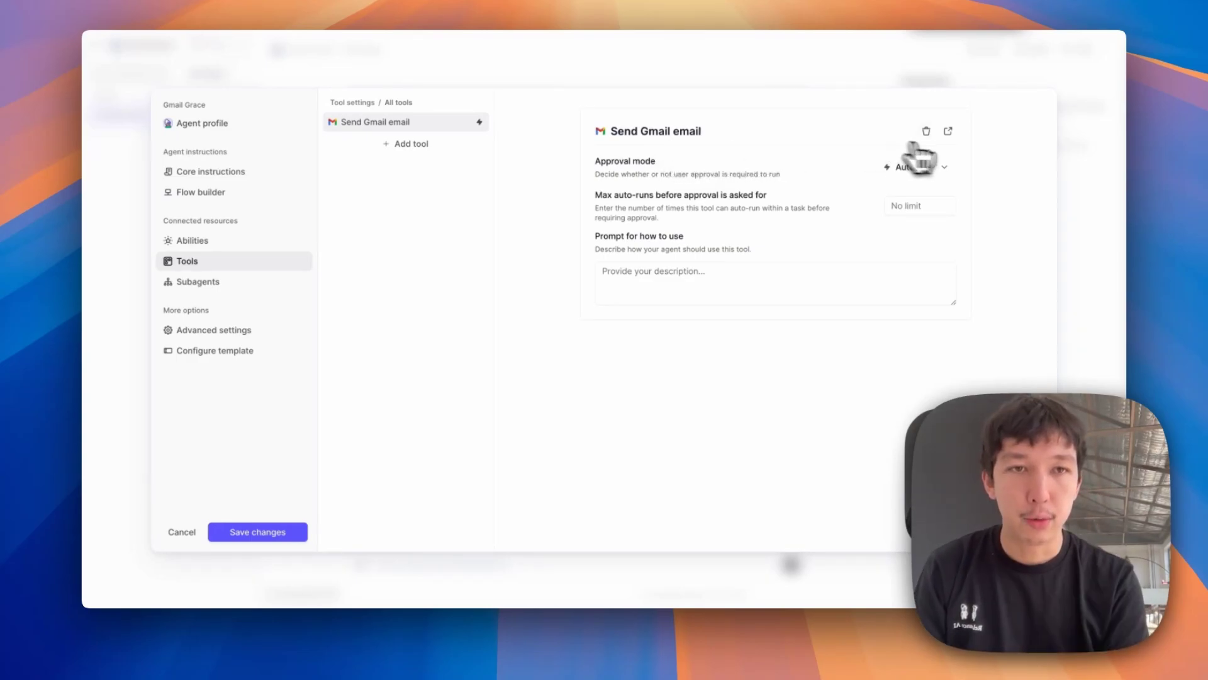
- Confirm the Send Gmail email step keeps the connected Gmail account, then go to Integrations
left_click(948, 131)
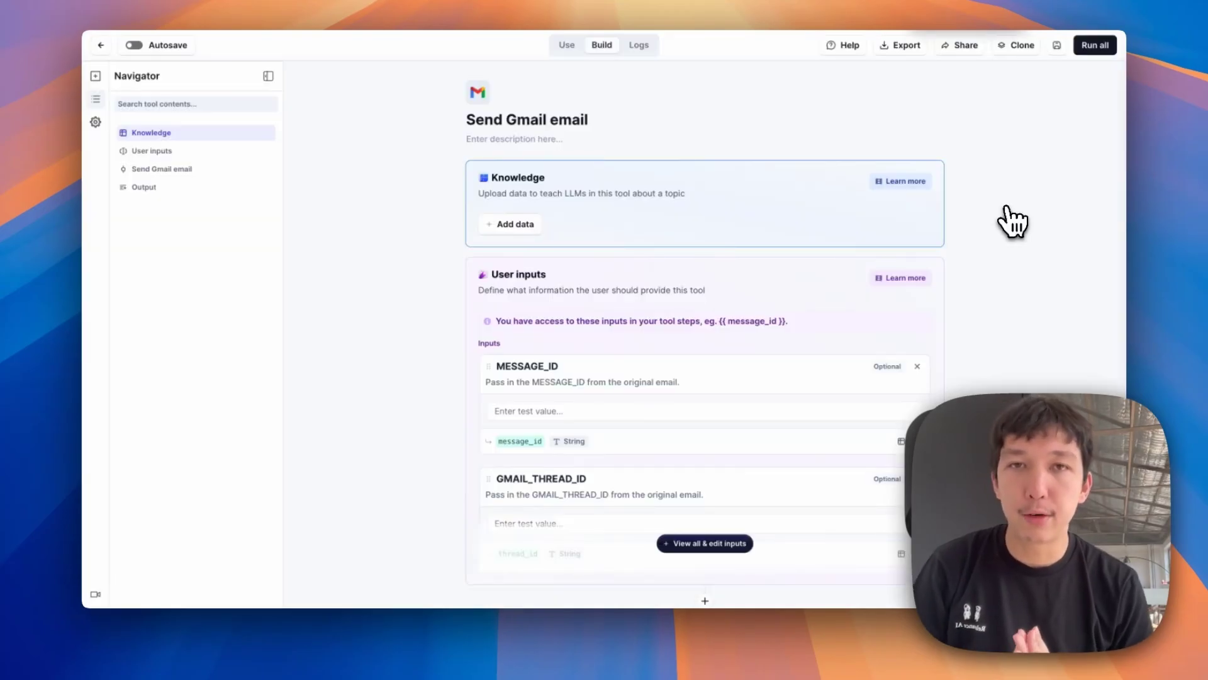
scroll(1013, 221, "down", 5)
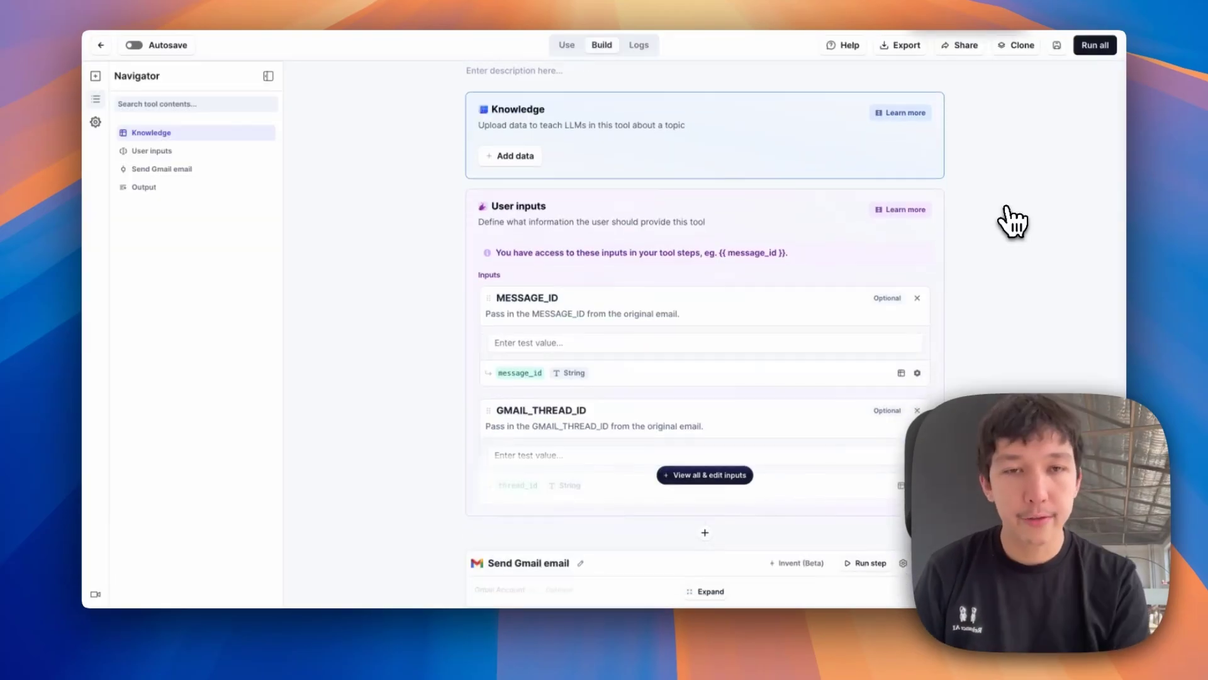
scroll(1001, 289, "down", 2)
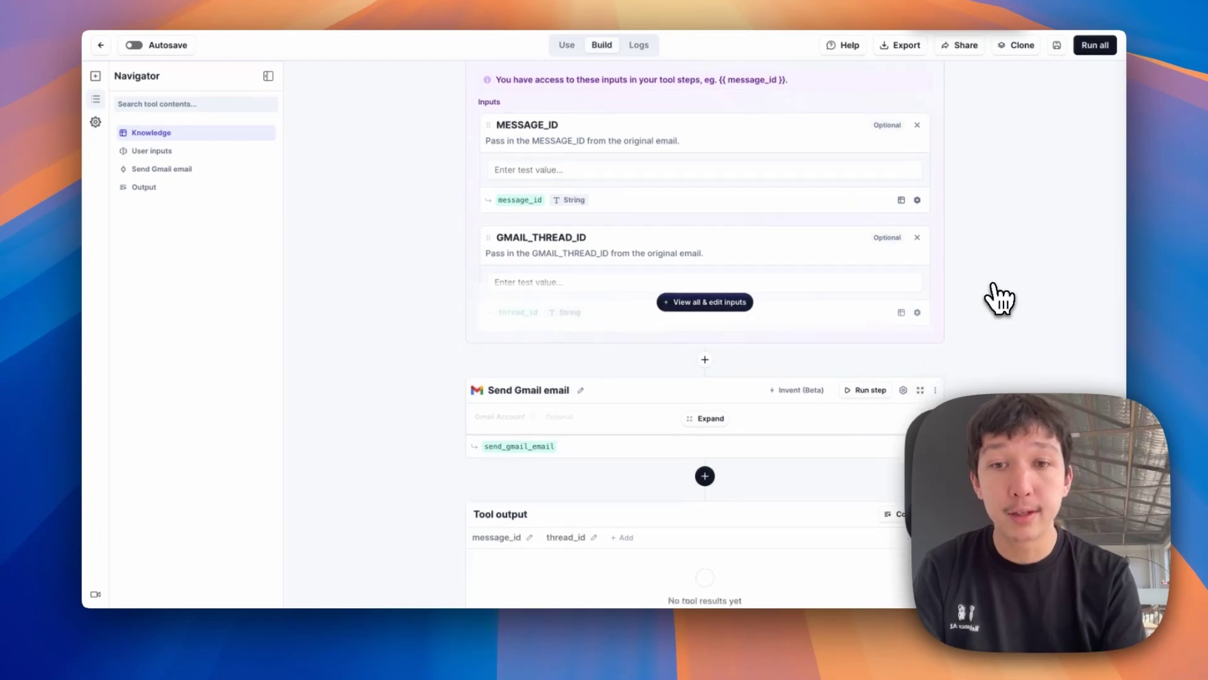
left_click(692, 364)
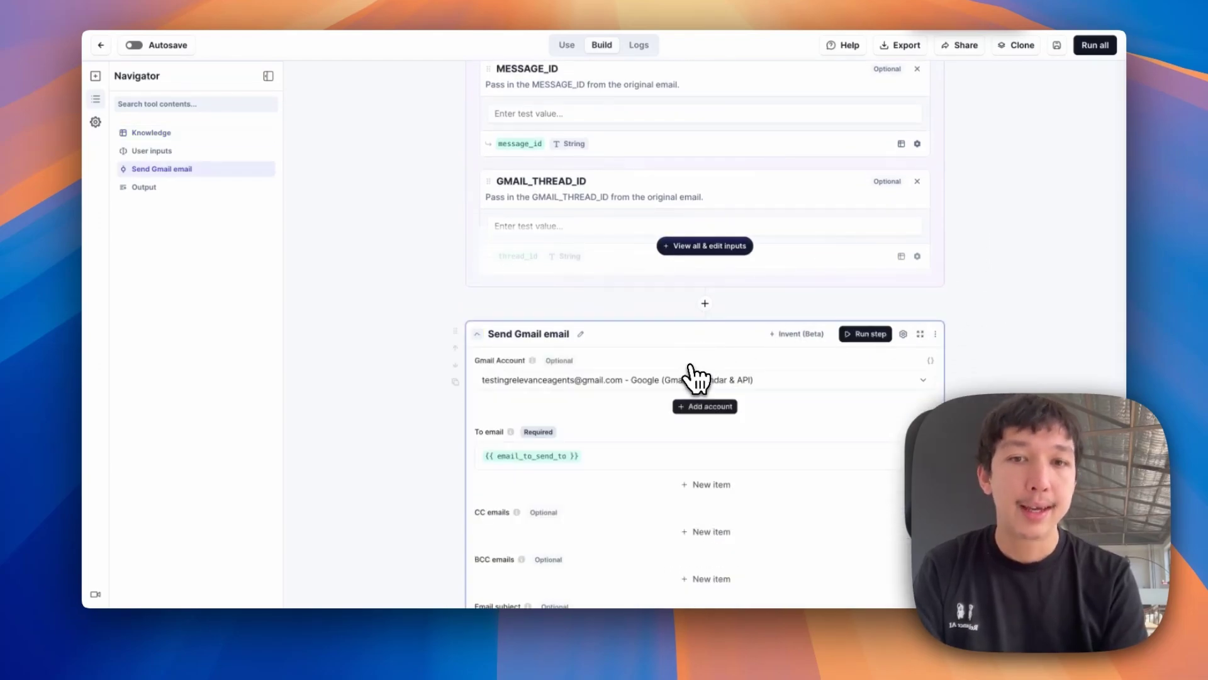
left_click(620, 380)
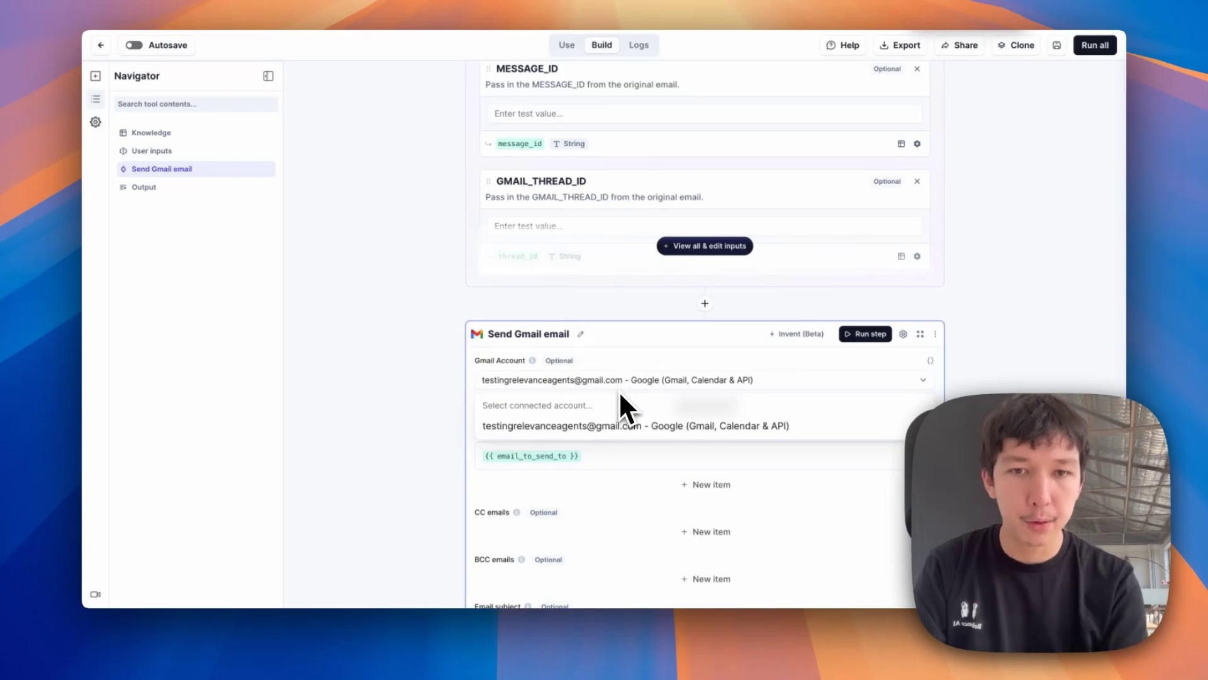
left_click(464, 319)
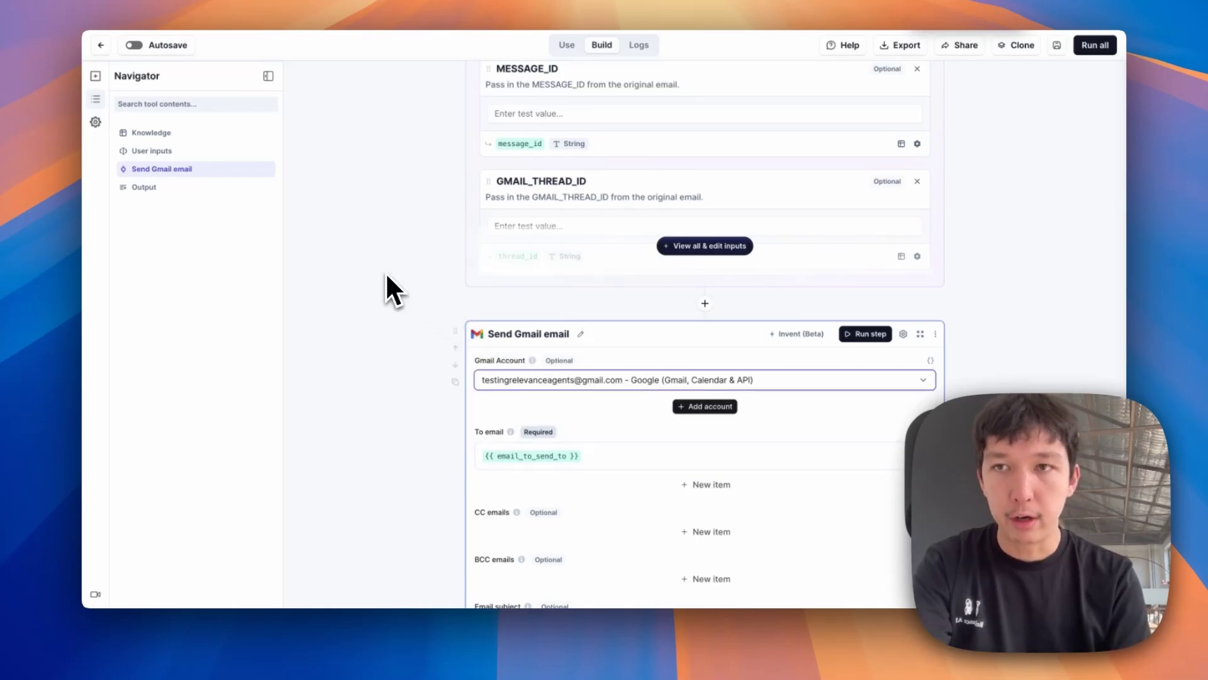
left_click(103, 45)
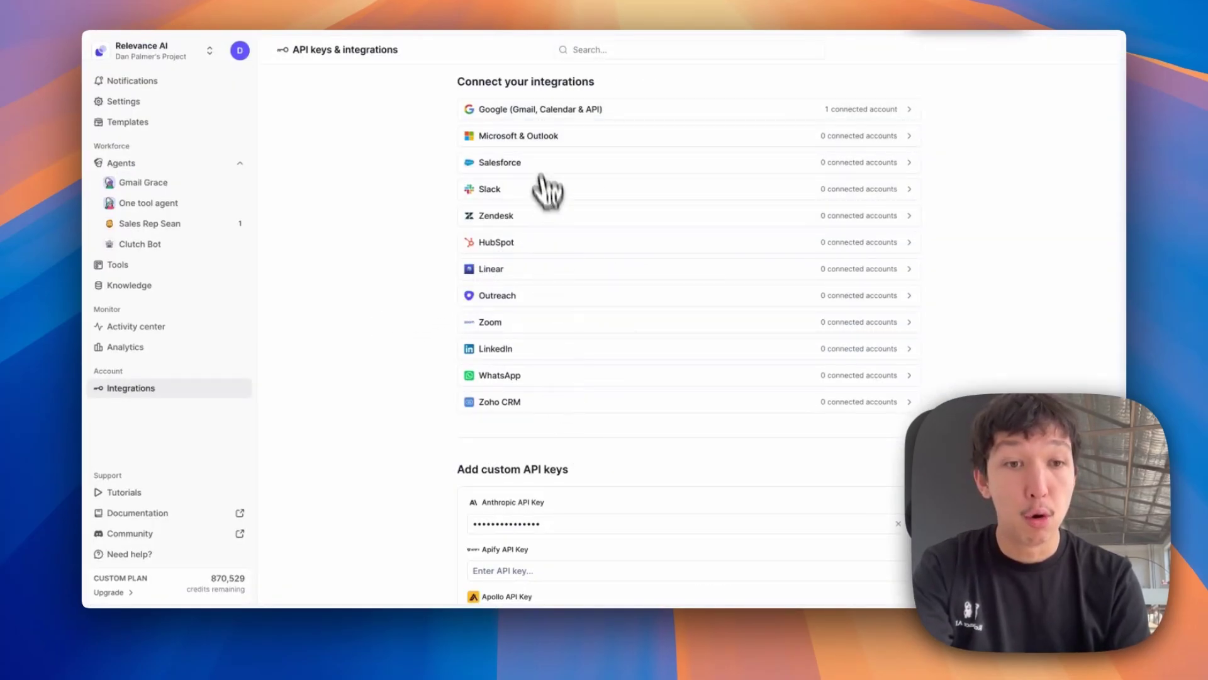
- Review the Triggers tab of the Google (Gmail, Calendar & API) integration
left_click(536, 117)
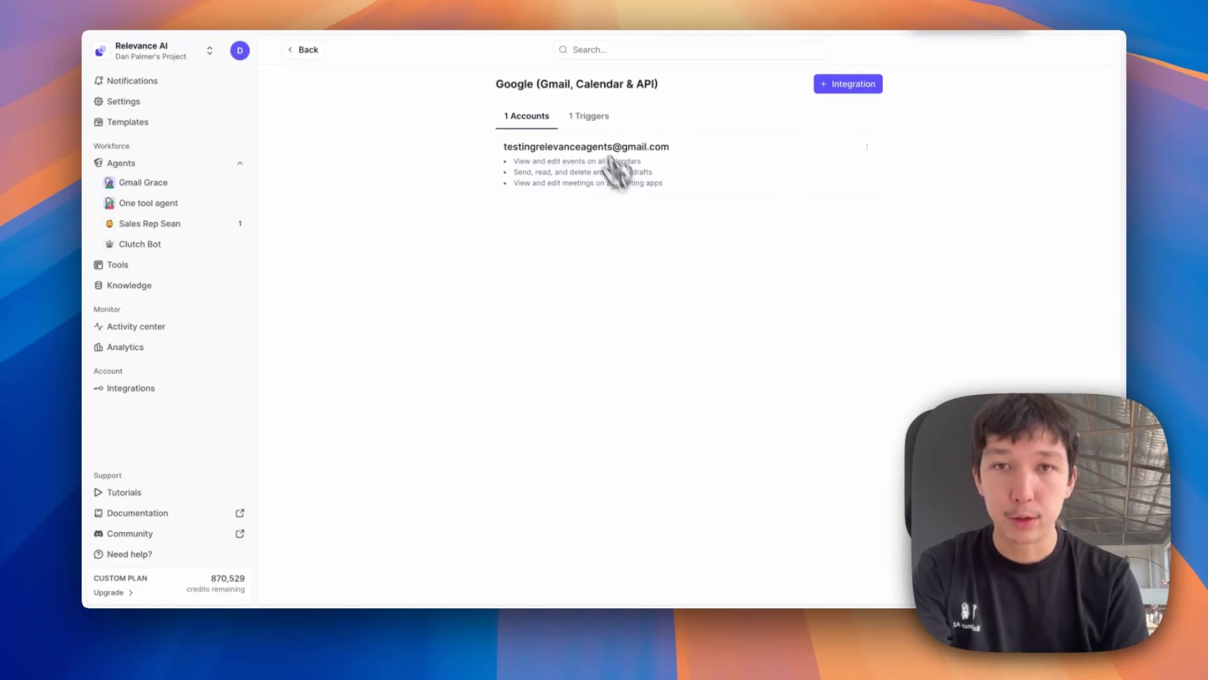
left_click(589, 117)
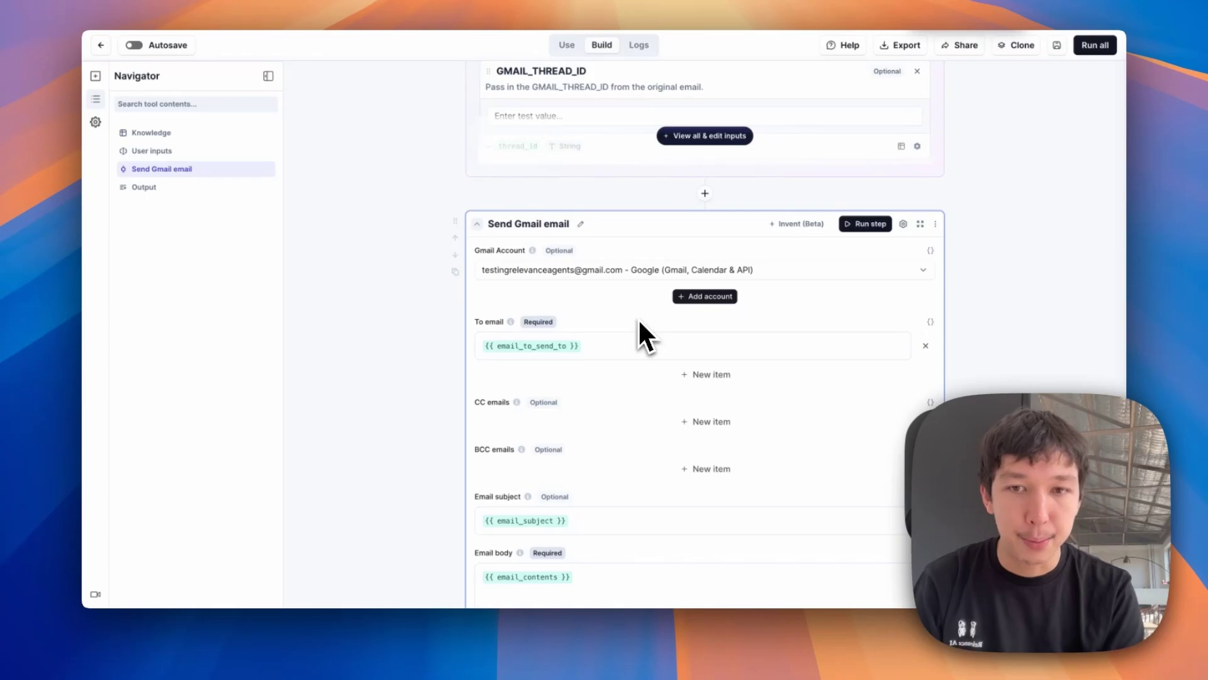
- Review the Send Gmail email tool's recipient, subject and body input fields
scroll(638, 318, "up", 10)
scroll(700, 383, "down", 5)
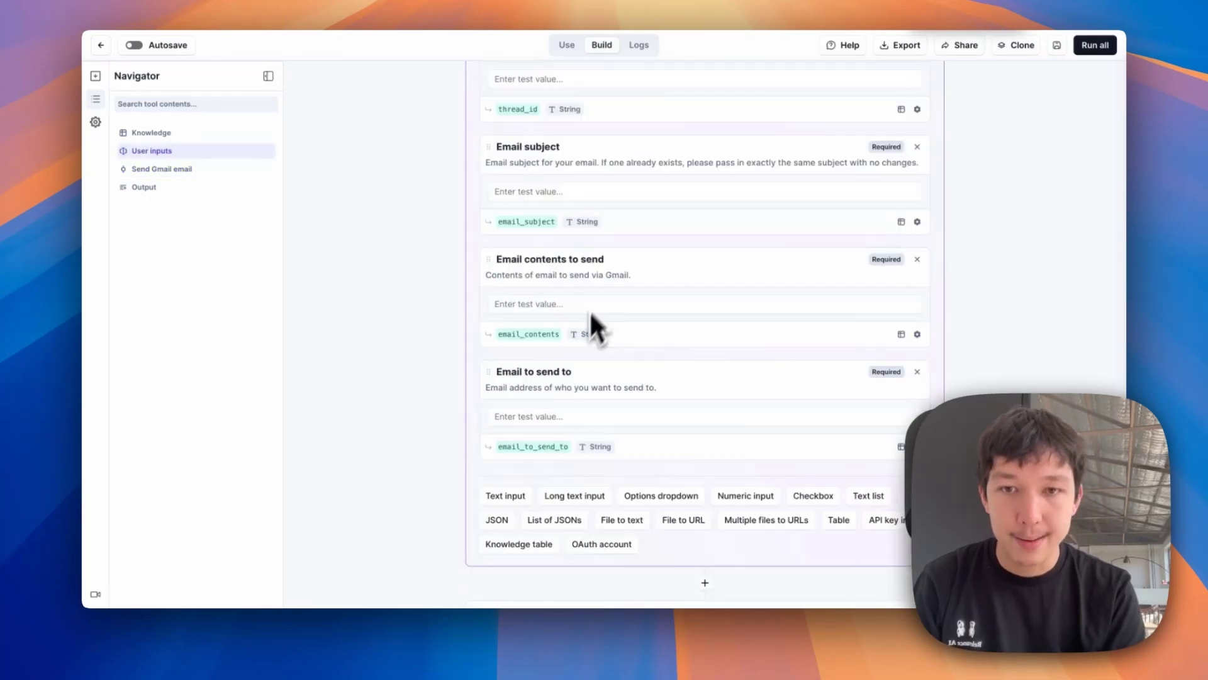
left_click(554, 371)
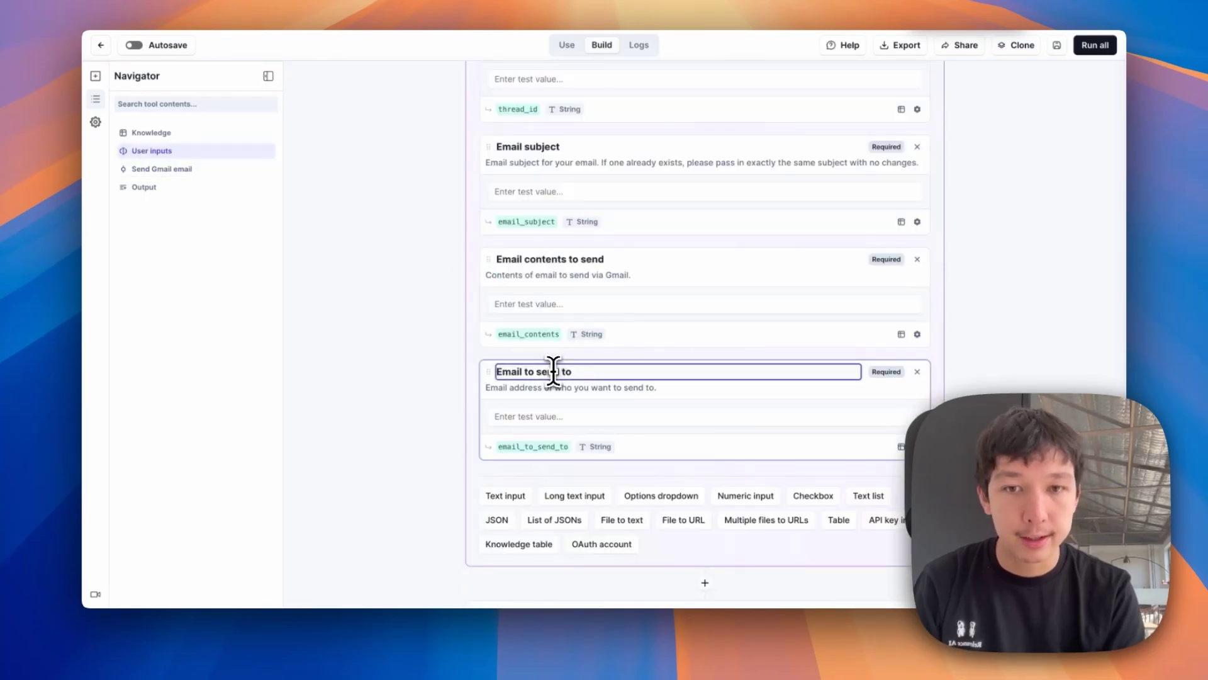
left_click(580, 258)
scroll(546, 149, "down", 7)
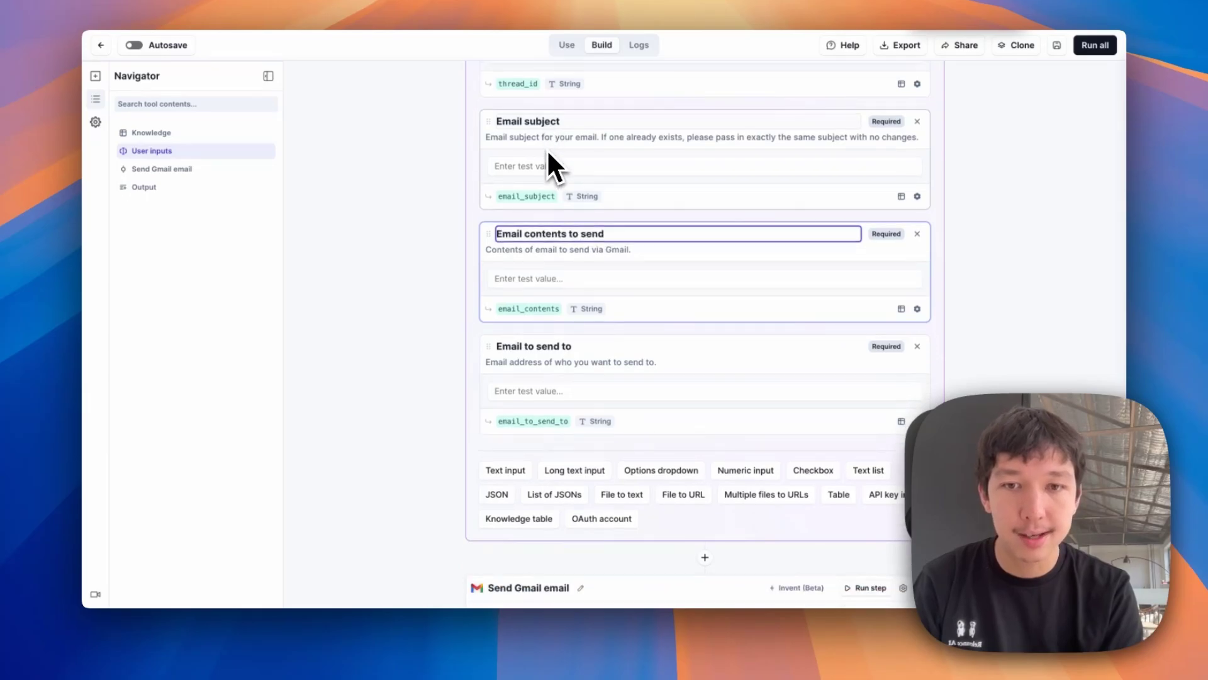
scroll(546, 148, "down", 2)
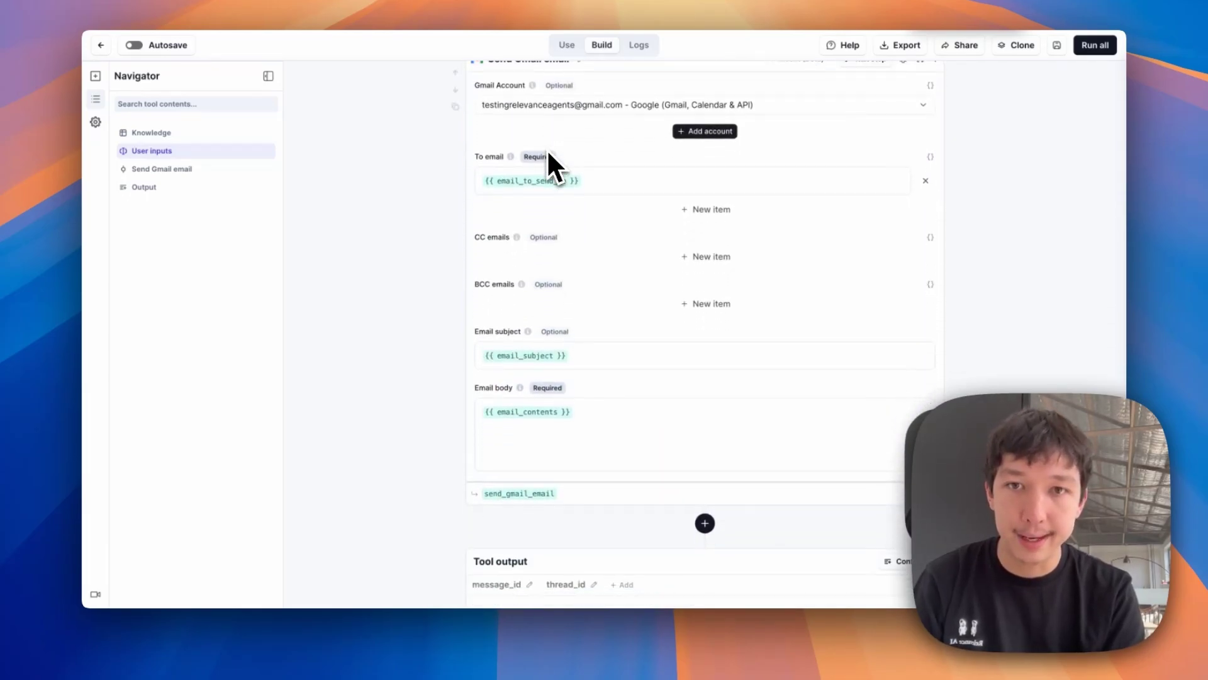
left_click(606, 413)
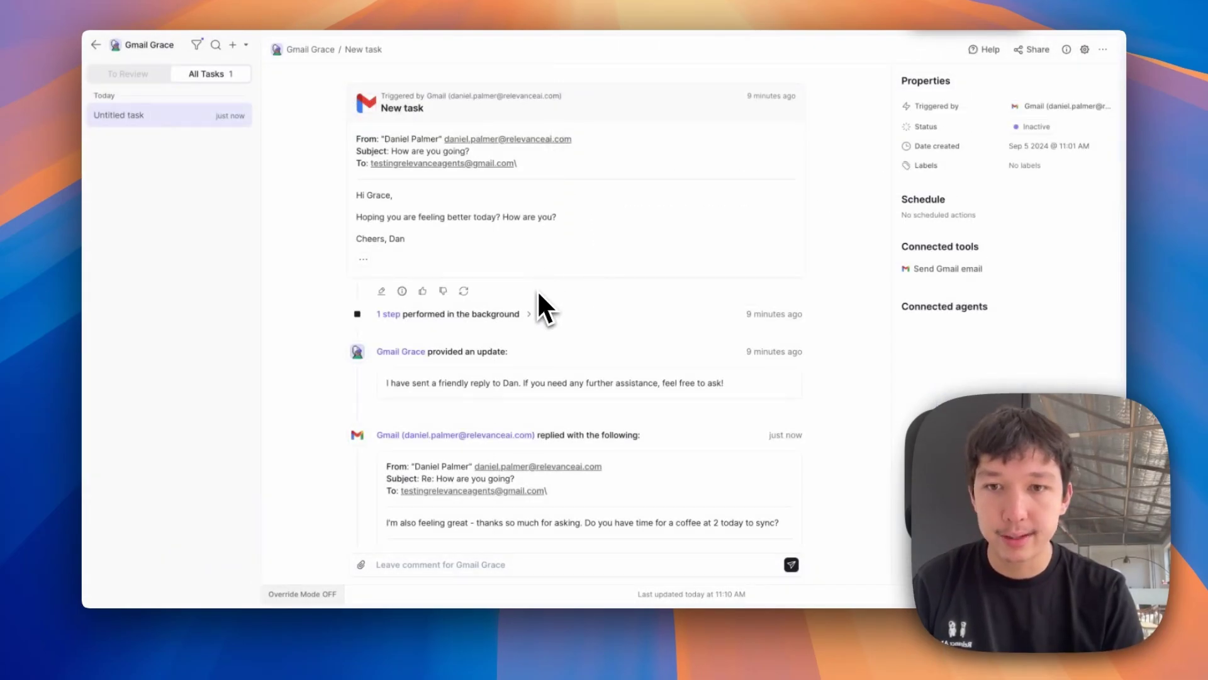
- Scroll back up through the Gmail Grace task conversation
scroll(432, 197, "up", 5)
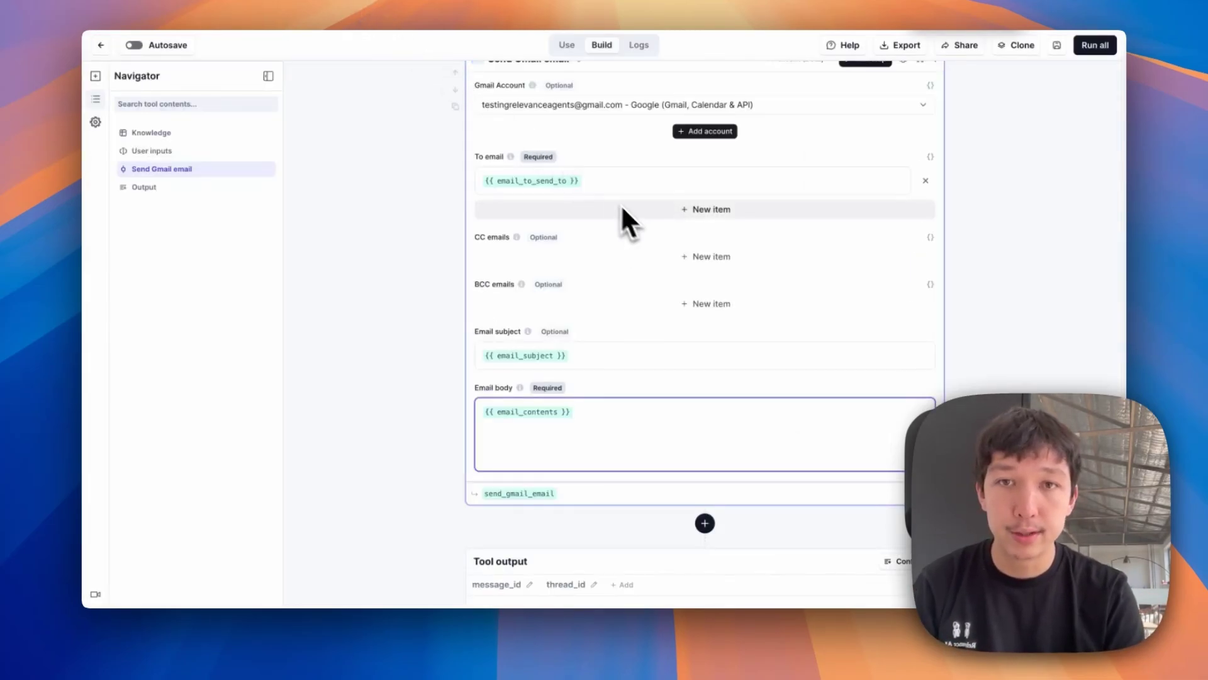
scroll(632, 213, "up", 15)
scroll(632, 212, "down", 5)
scroll(632, 213, "up", 5)
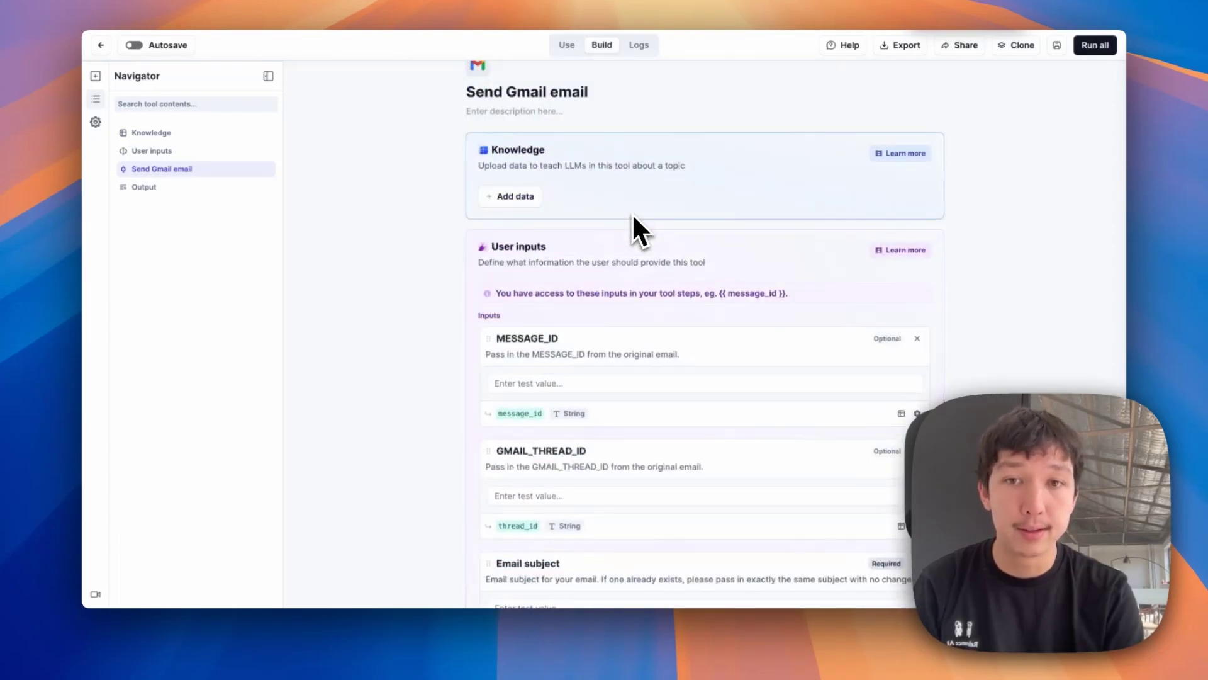
scroll(632, 213, "down", 3)
double_click(542, 267)
double_click(573, 379)
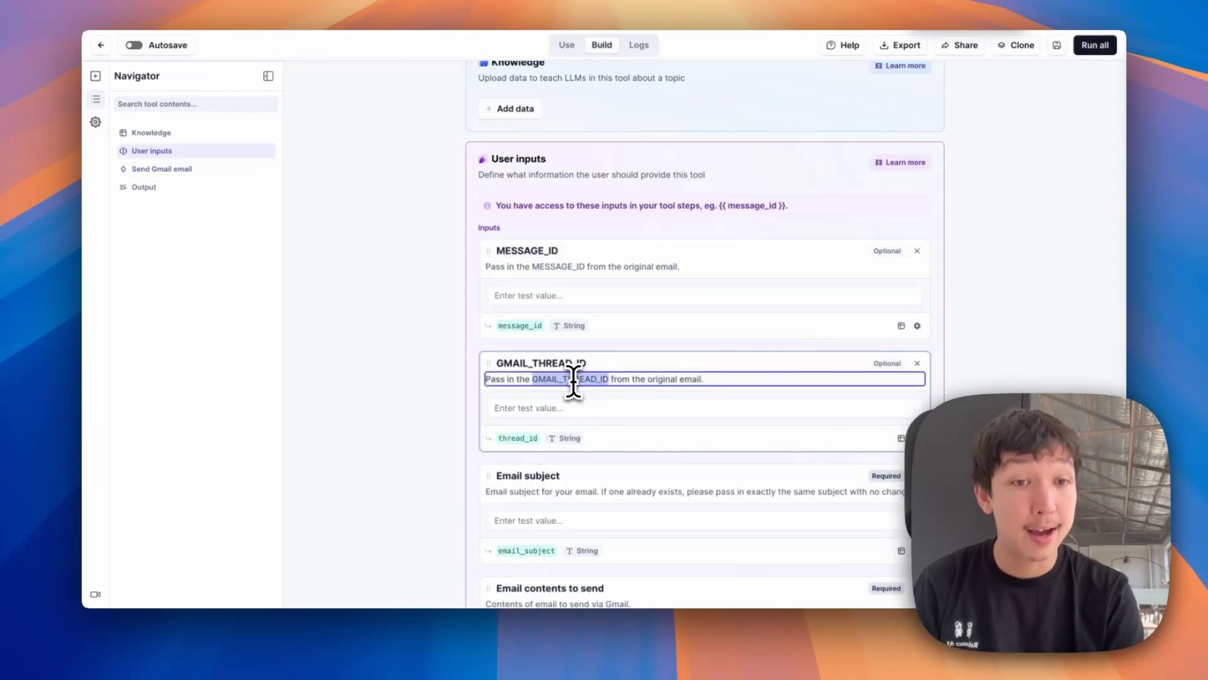
left_click(389, 429)
scroll(389, 430, "down", 1)
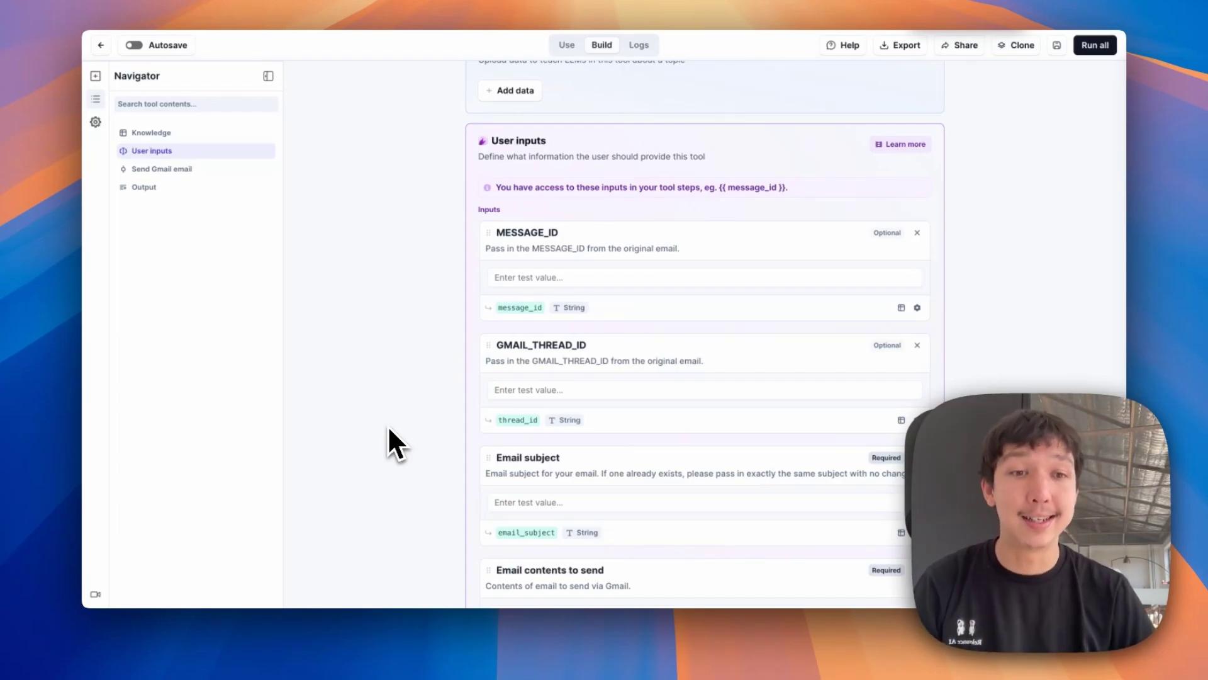
scroll(427, 336, "down", 15)
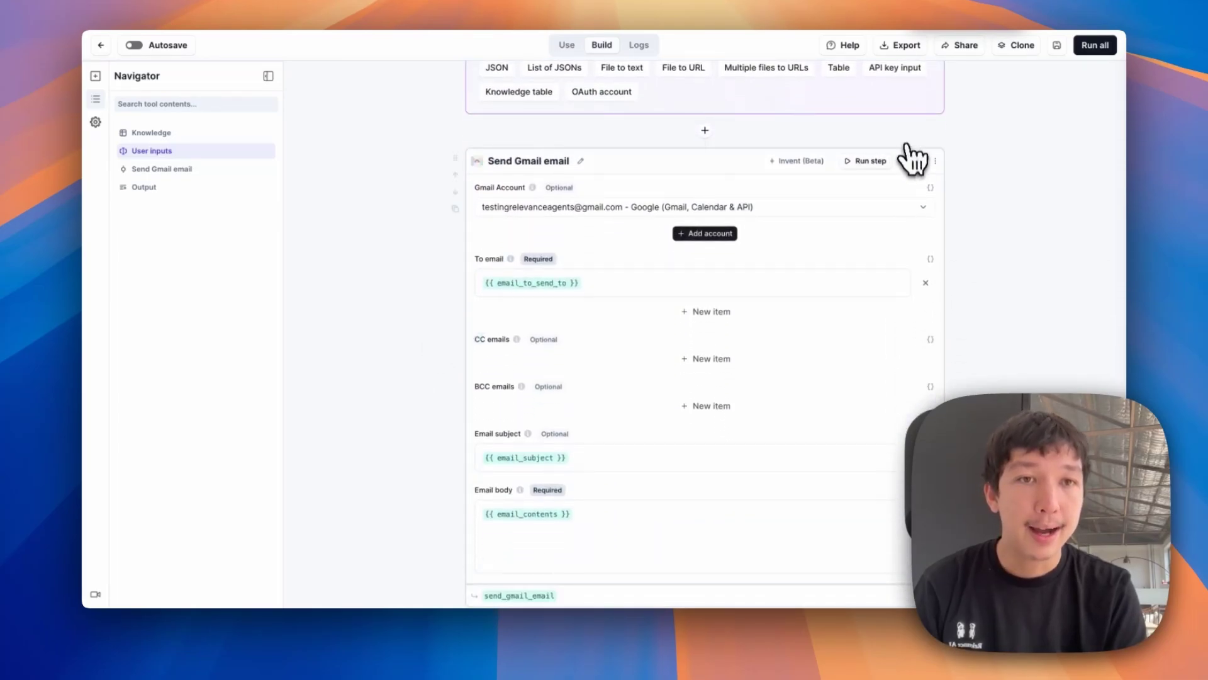
- Check the Send Gmail email step's advanced Reply to message id and Gmail thread id fields
left_click(904, 160)
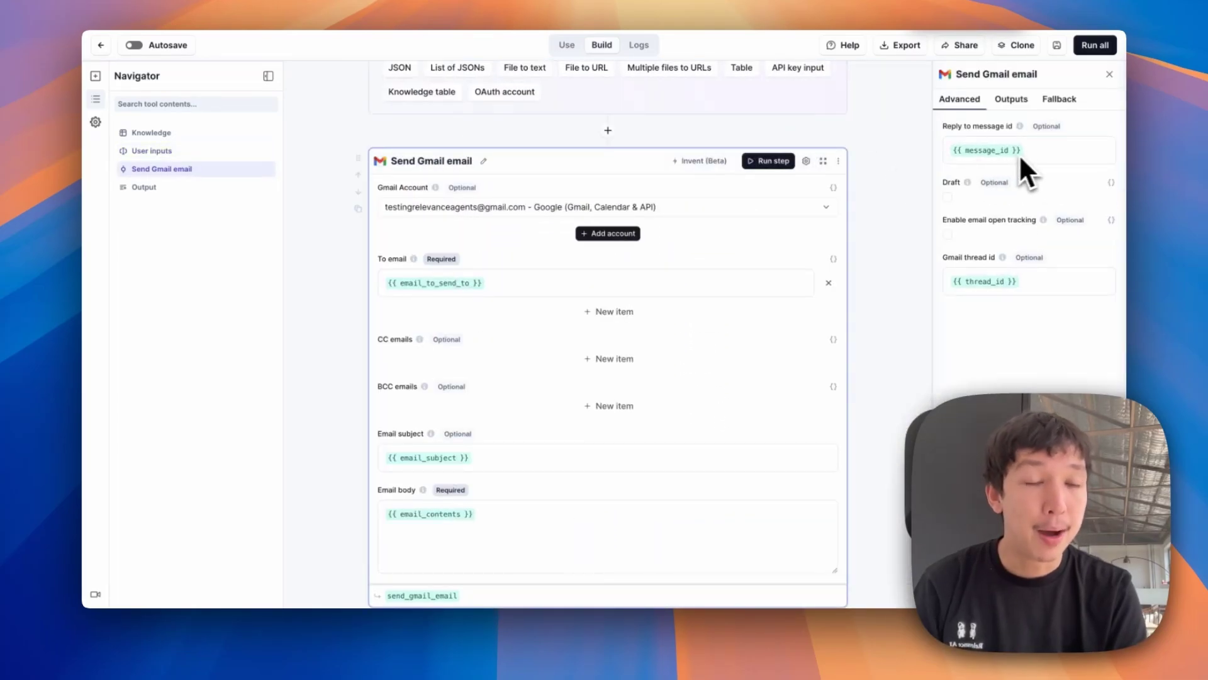
left_click(975, 149)
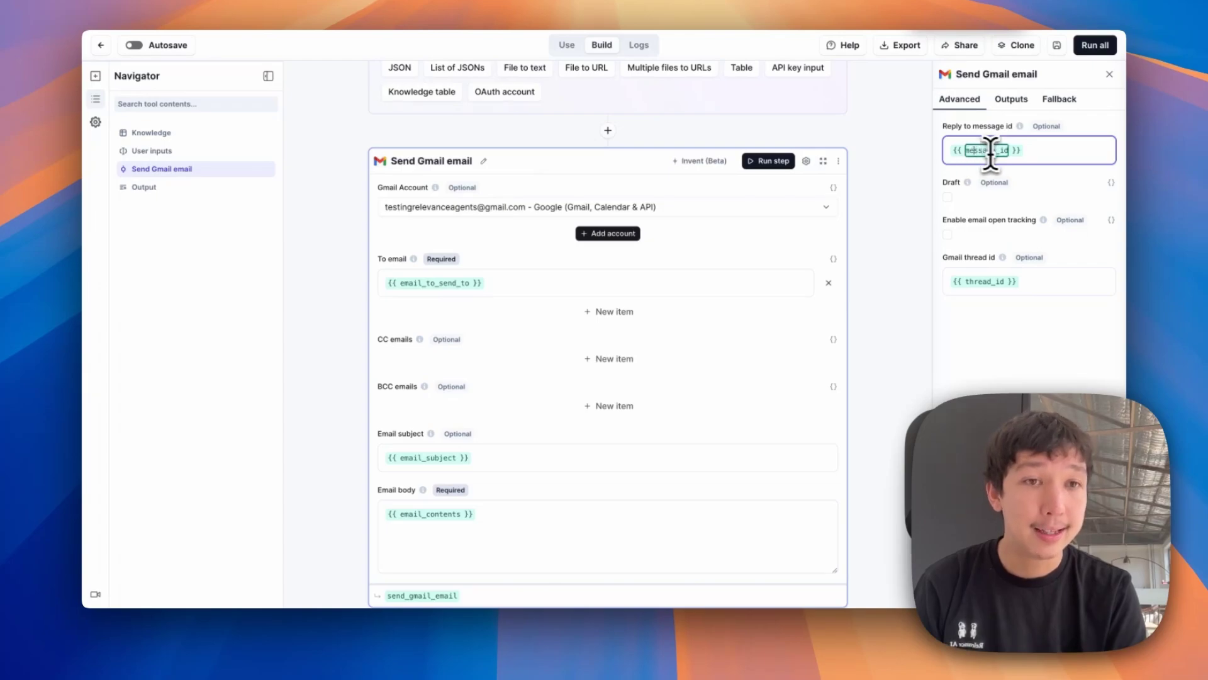
left_click(980, 127)
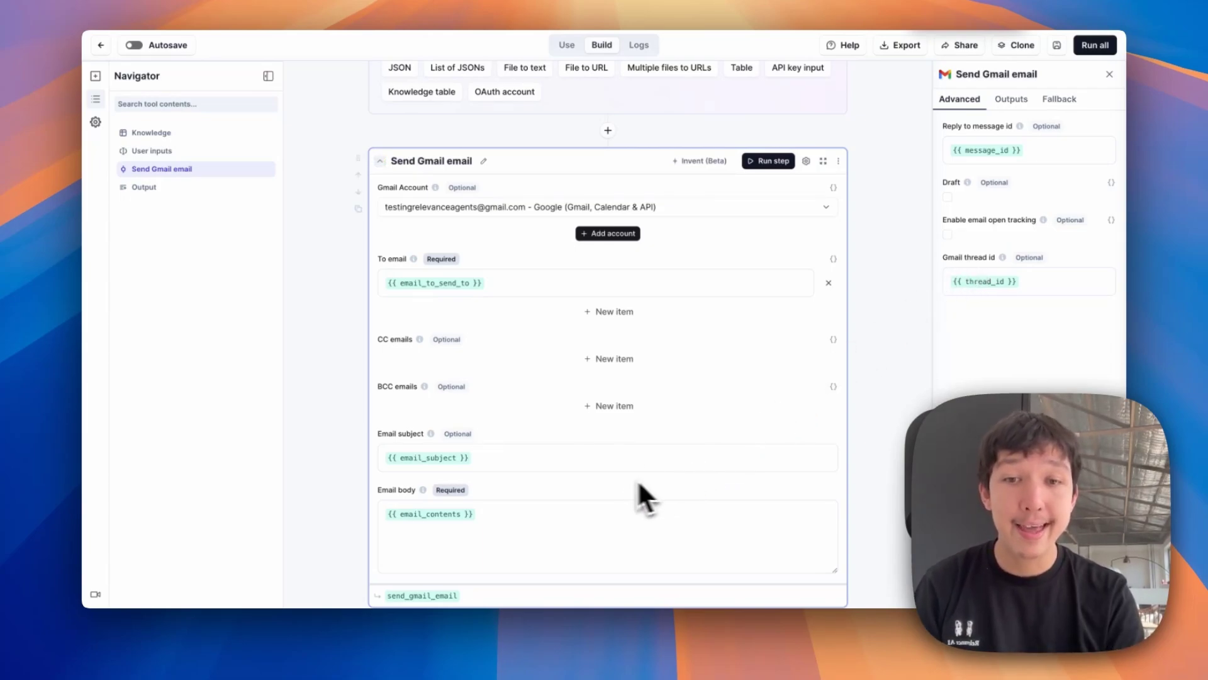
- Review the Email subject input's description, which says to pass the existing subject unchanged
left_click(611, 458)
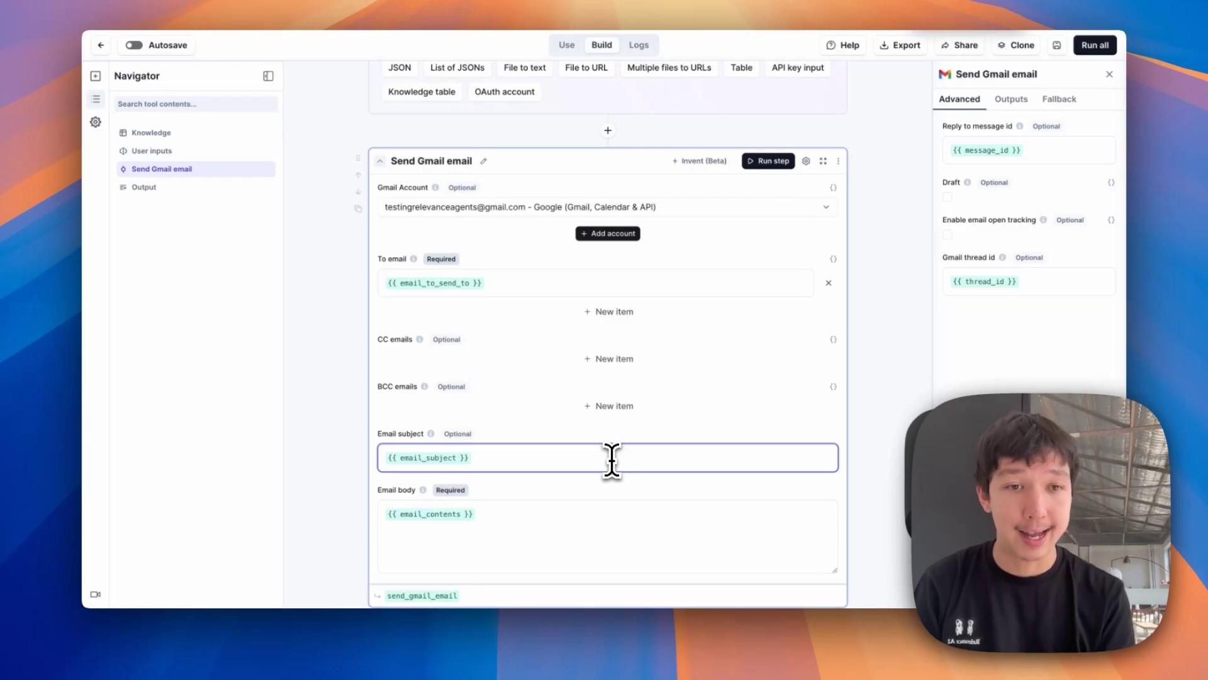
scroll(612, 458, "up", 1)
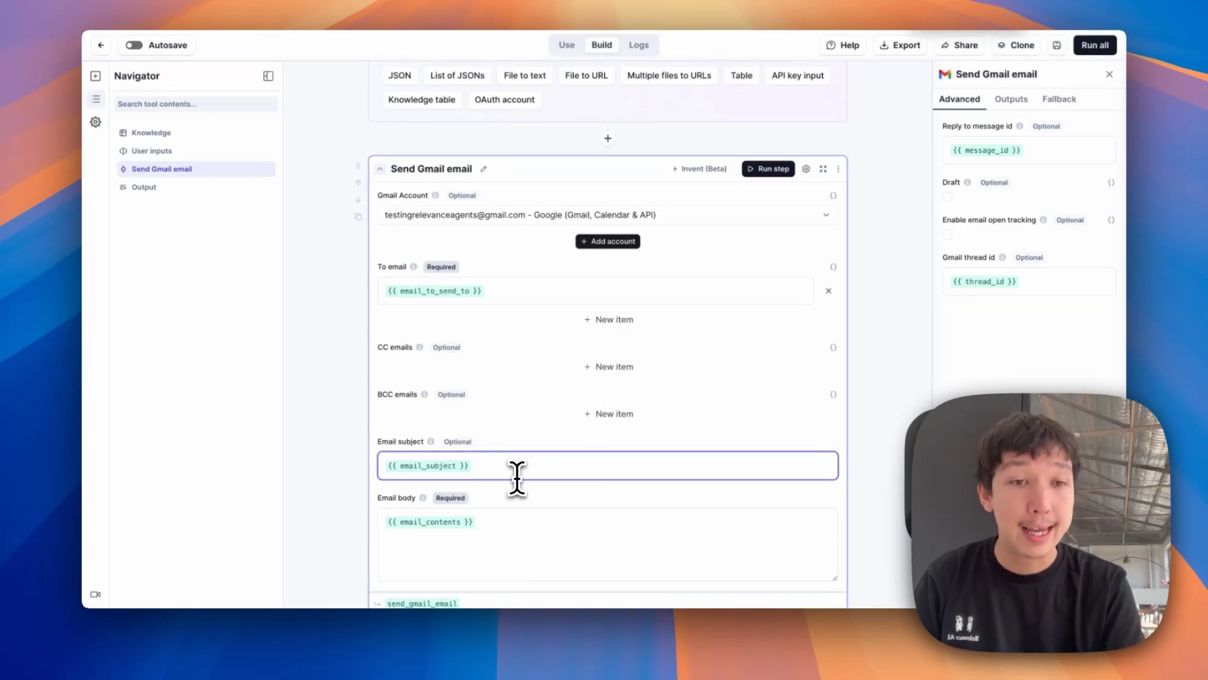
scroll(515, 477, "up", 10)
left_click(607, 288)
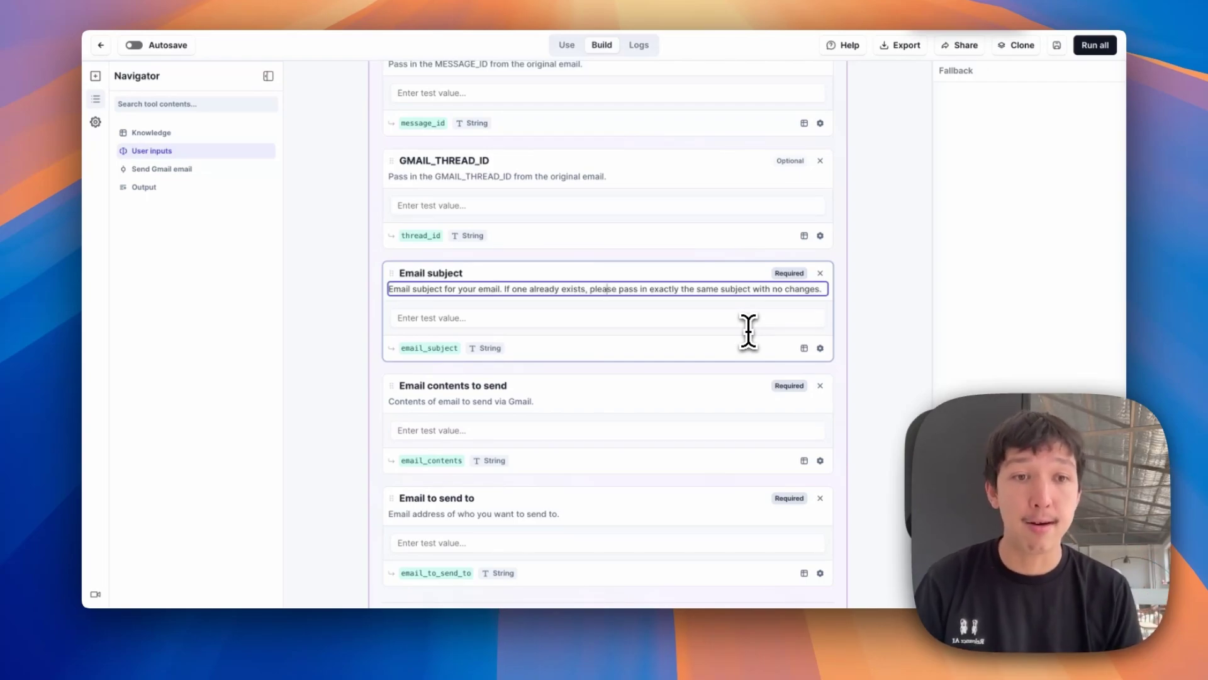
- Scroll up to the top of the New task conversation
scroll(621, 216, "up", 3)
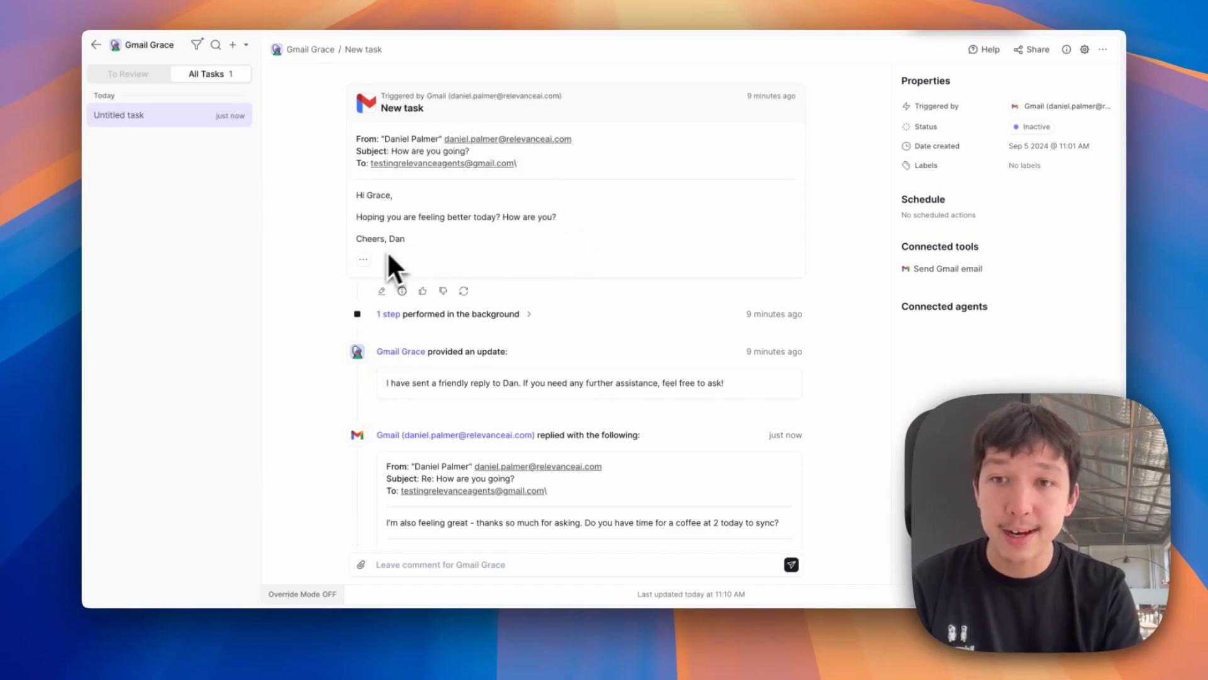
- Expand the triggering email and compare its GMAIL_THREAD_ID and MESSAGE_ID with the tool's inputs
left_click(364, 259)
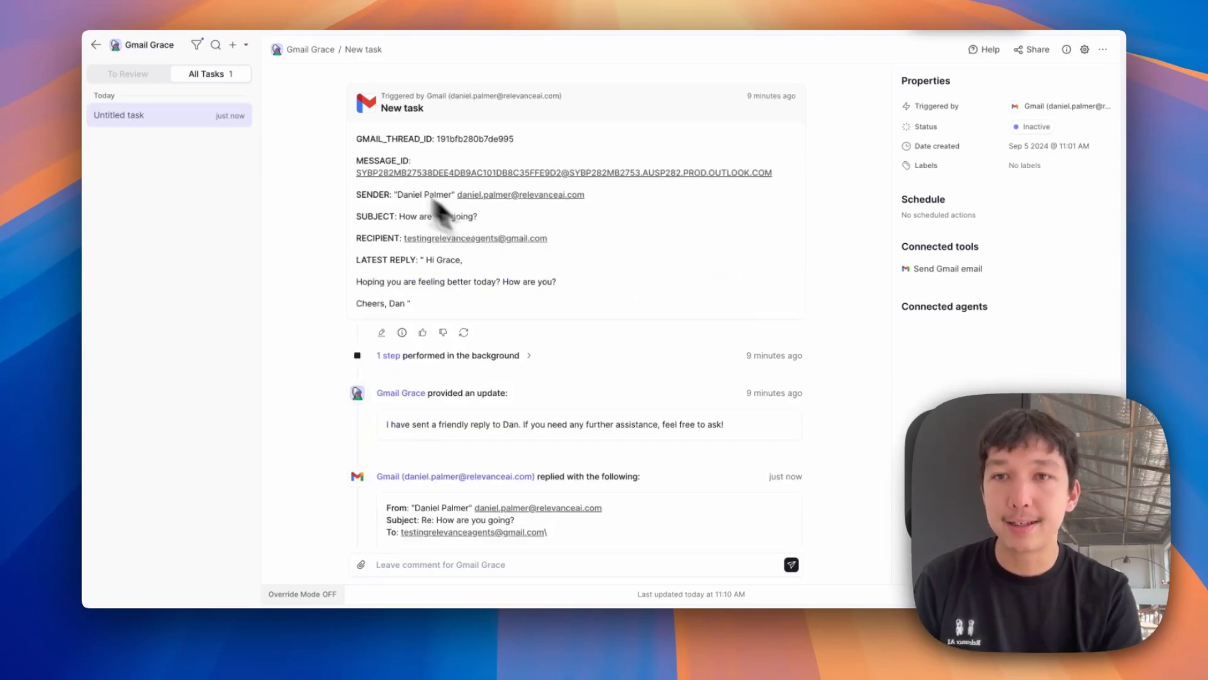
double_click(395, 138)
double_click(388, 161)
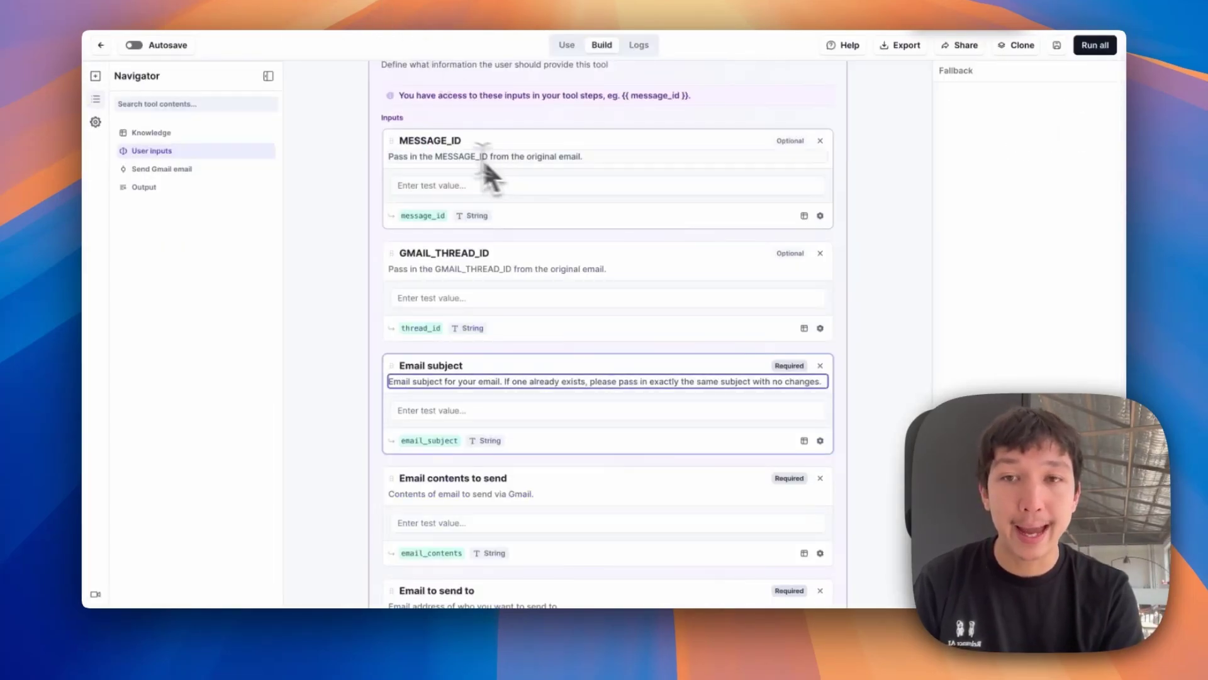
double_click(449, 140)
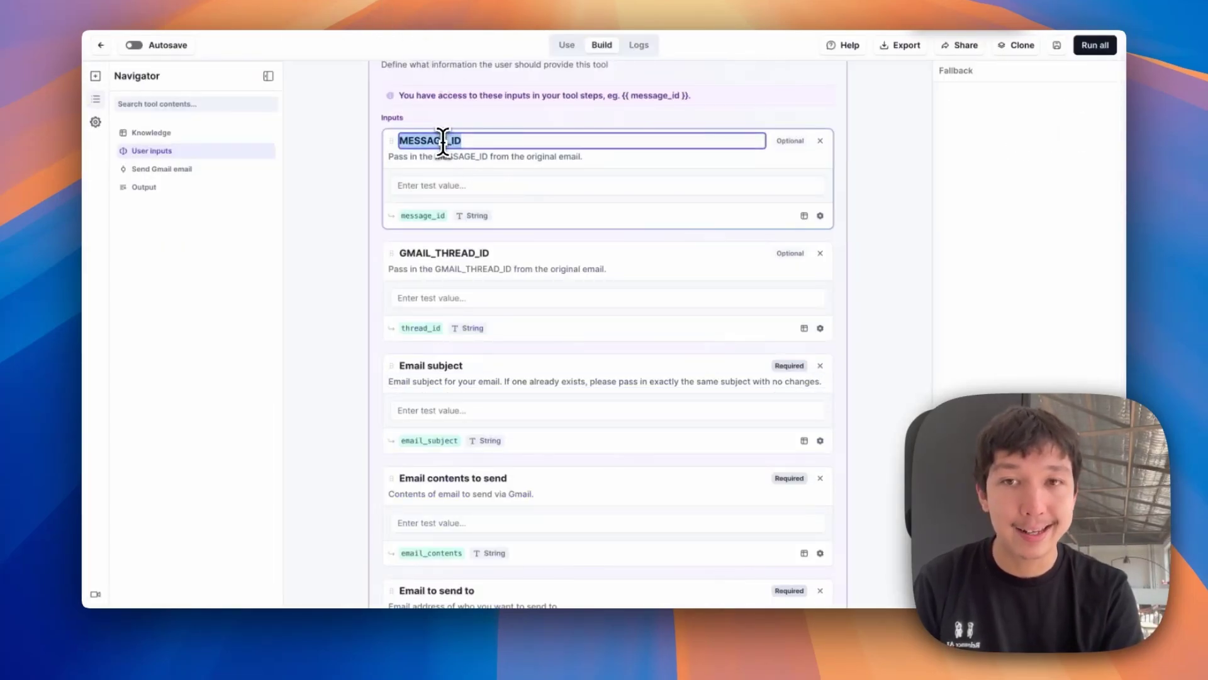
double_click(469, 254)
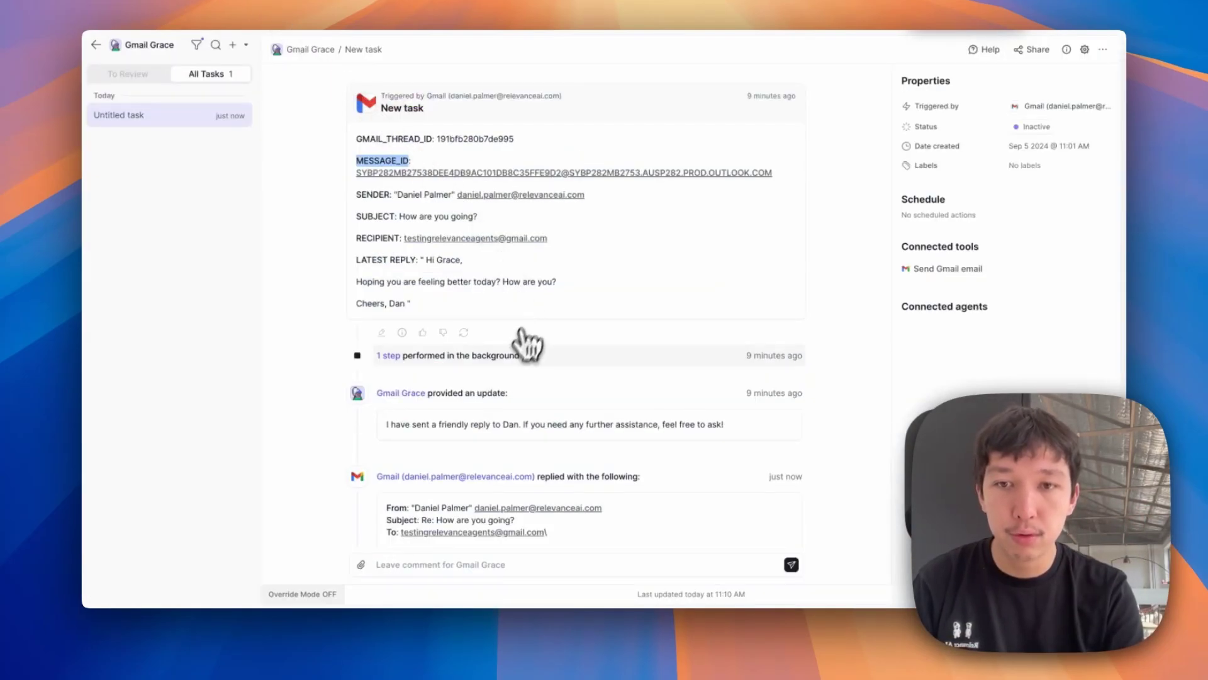
- Inspect the background Send Gmail email run's details, then close them
left_click(513, 355)
left_click(445, 393)
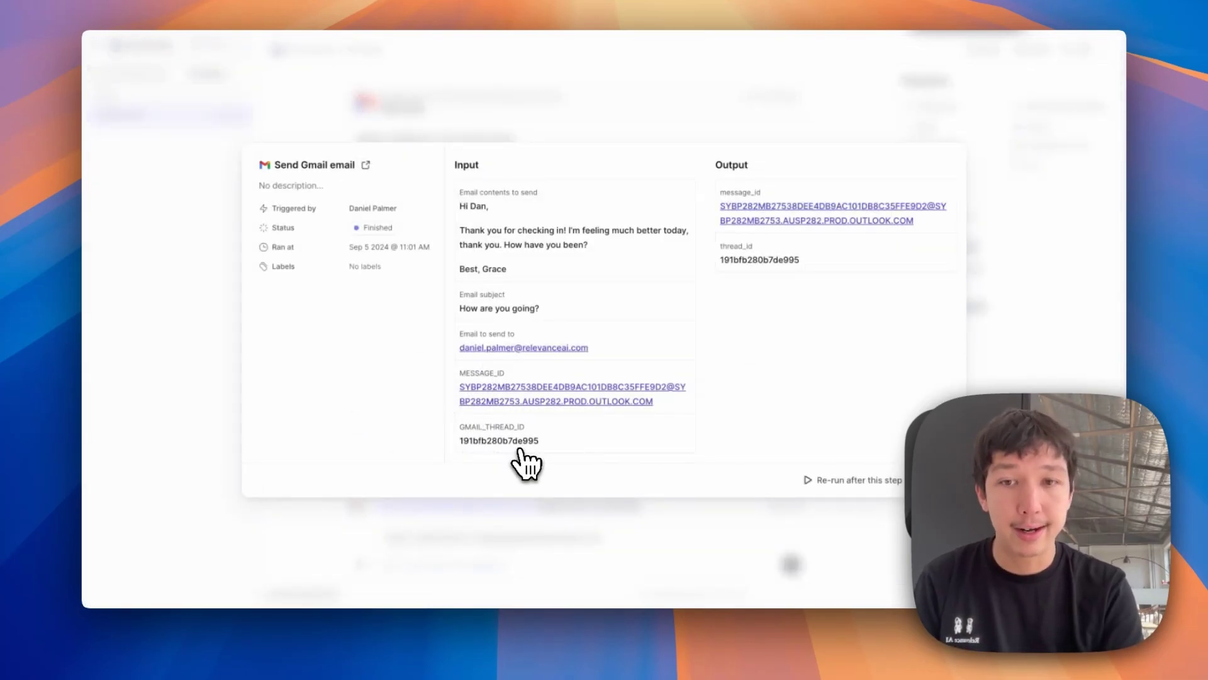
key("Escape")
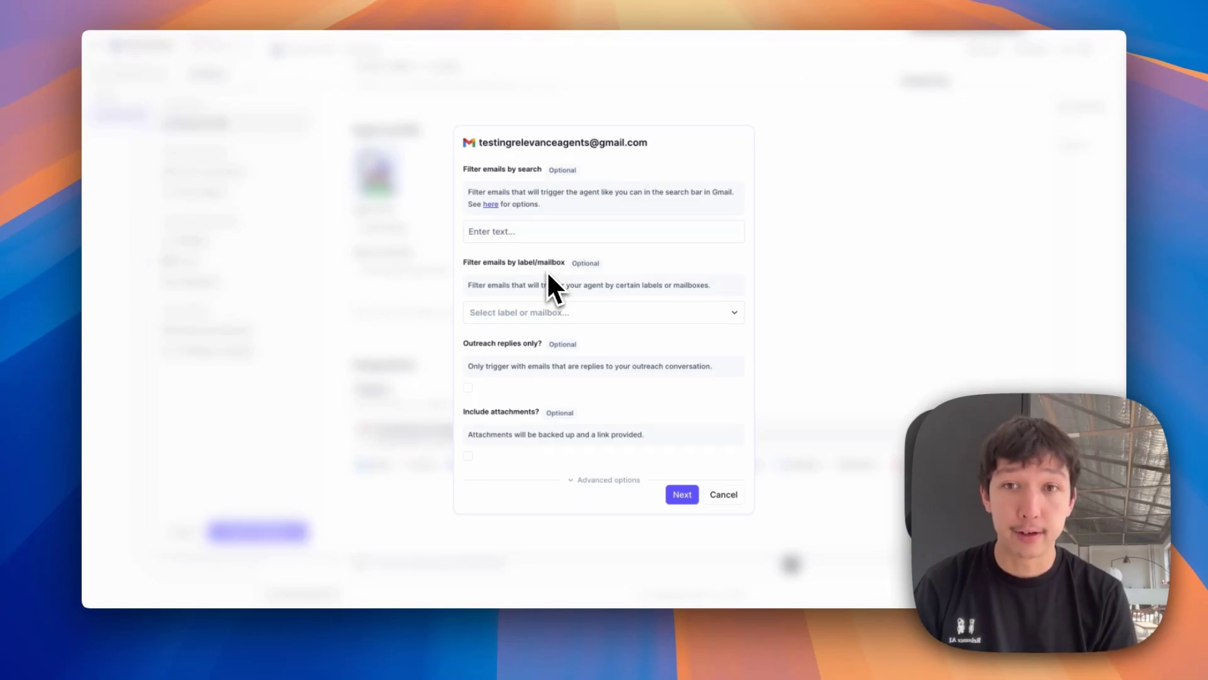
- Leave the Gmail trigger's search filter empty and move on to Cadence Contract
left_click(562, 233)
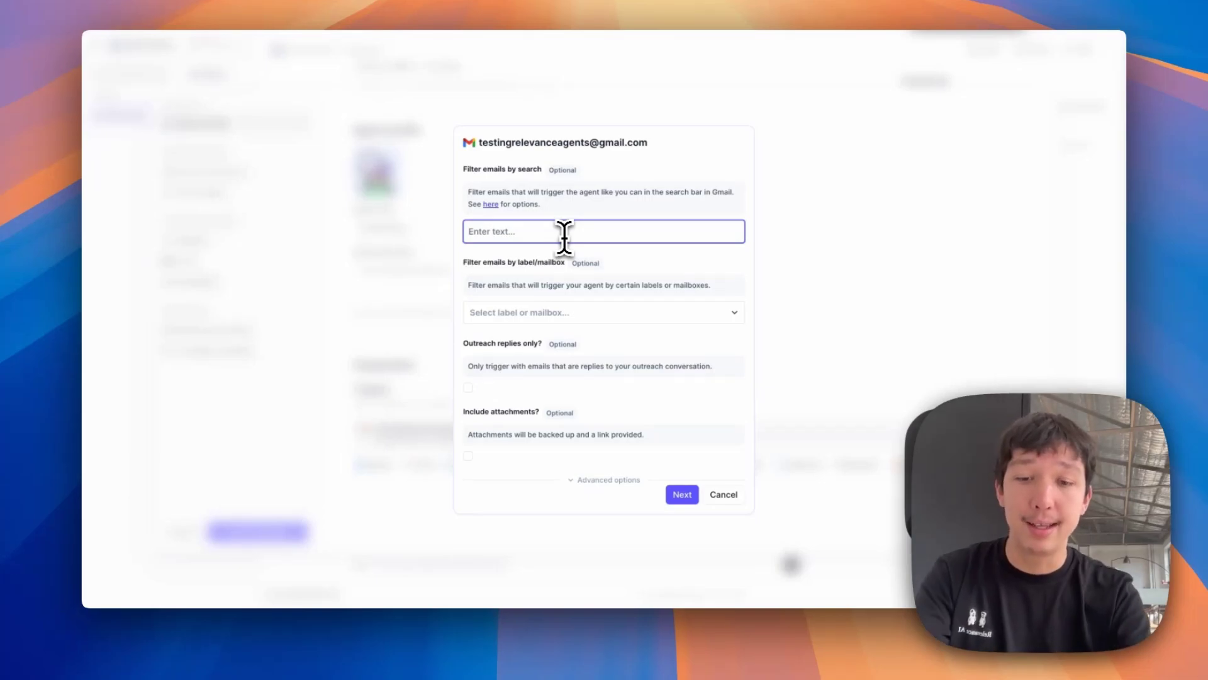
type("agent")
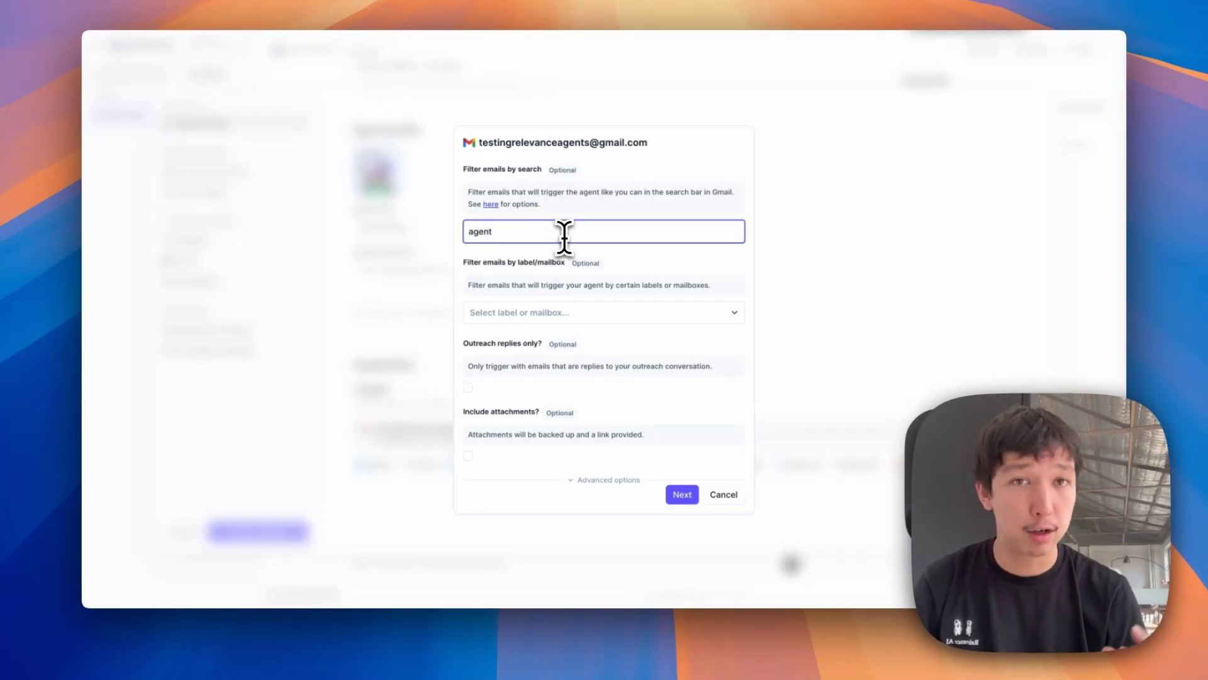
key("BackSpace")
key("BackSpace")
key("BackSpace")
key("BackSpace")
key("BackSpace")
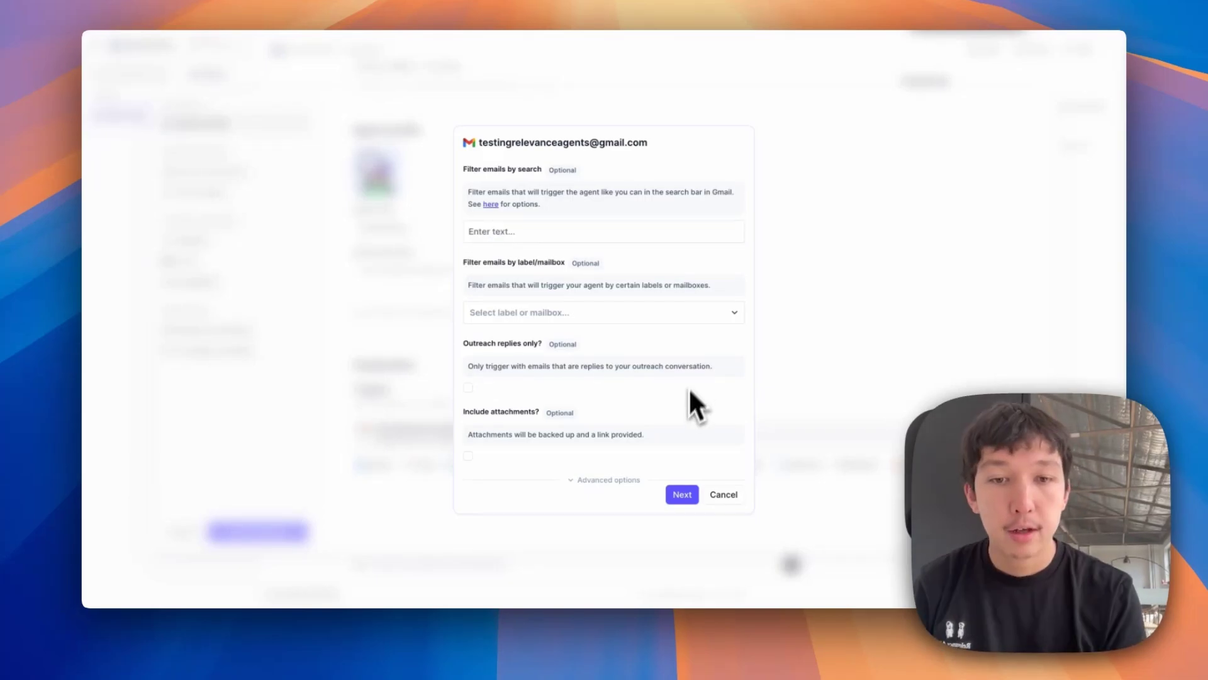
left_click(682, 494)
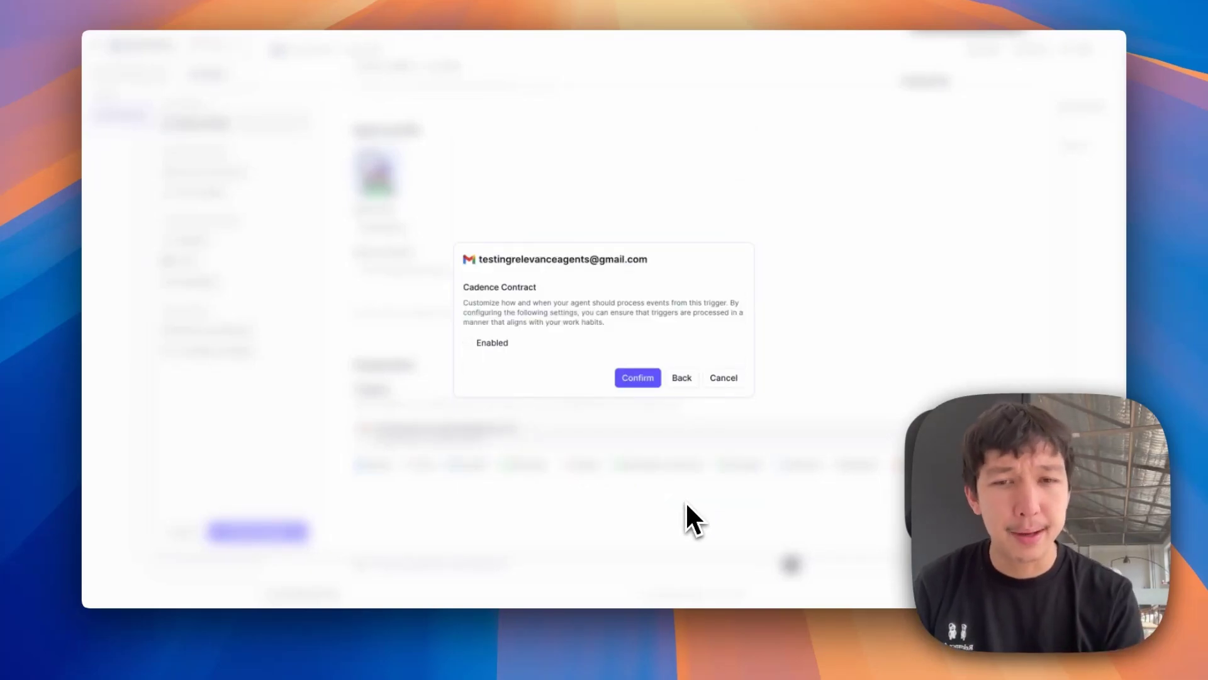
- Enable the cadence contract with Monday and Tuesday replacing Weekdays as work days
left_click(470, 345)
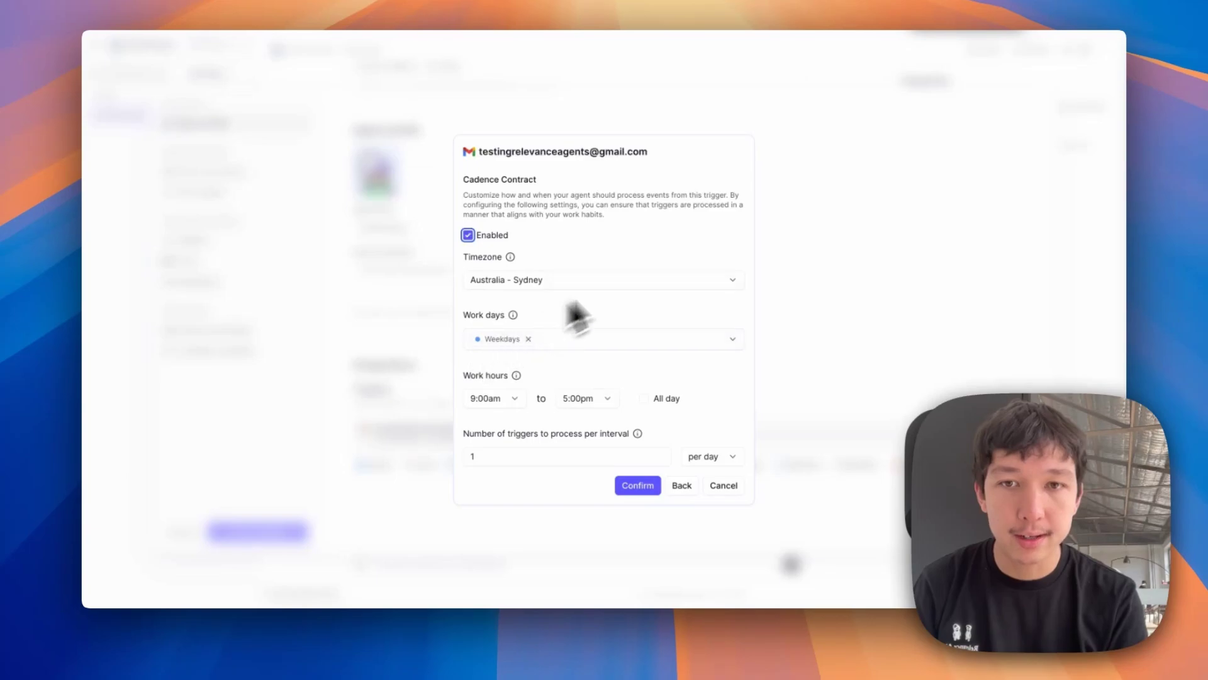
left_click(598, 343)
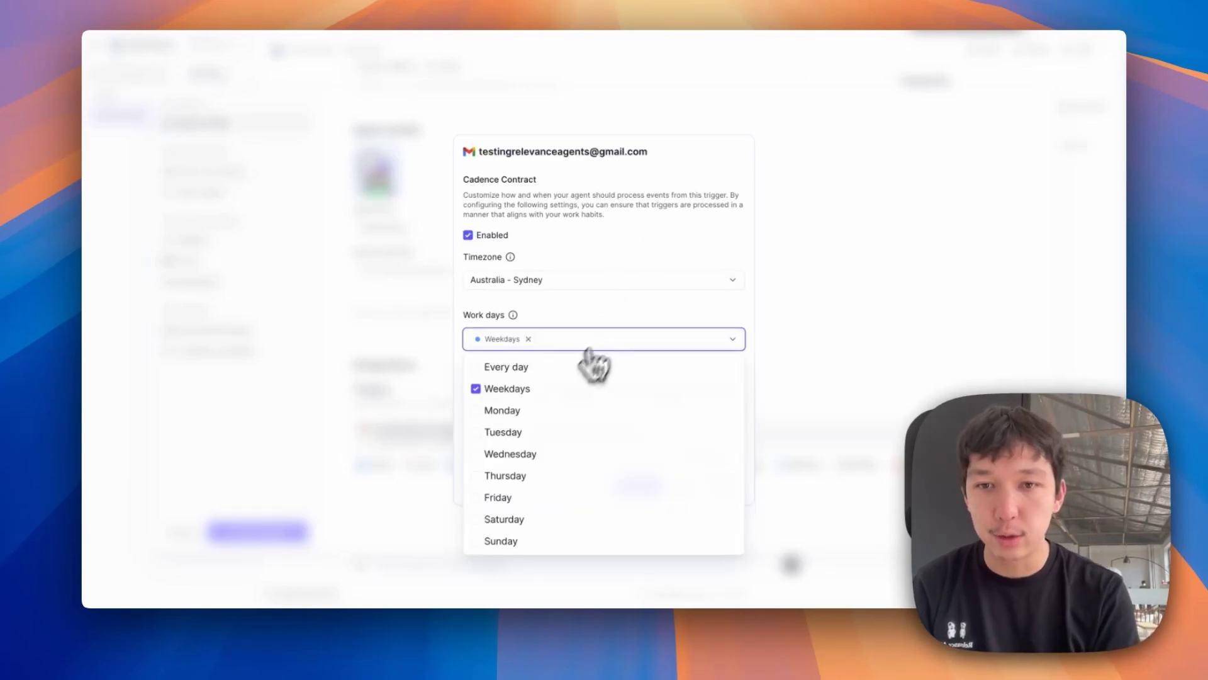
left_click(506, 388)
left_click(503, 410)
left_click(506, 431)
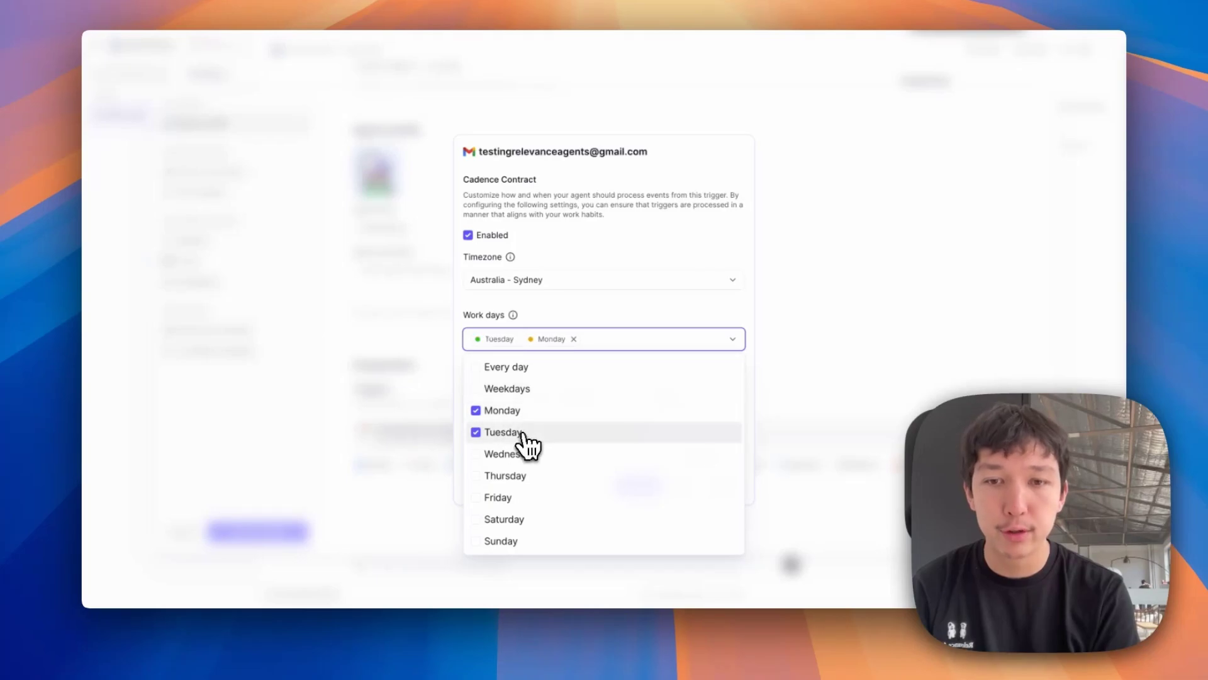
left_click(610, 309)
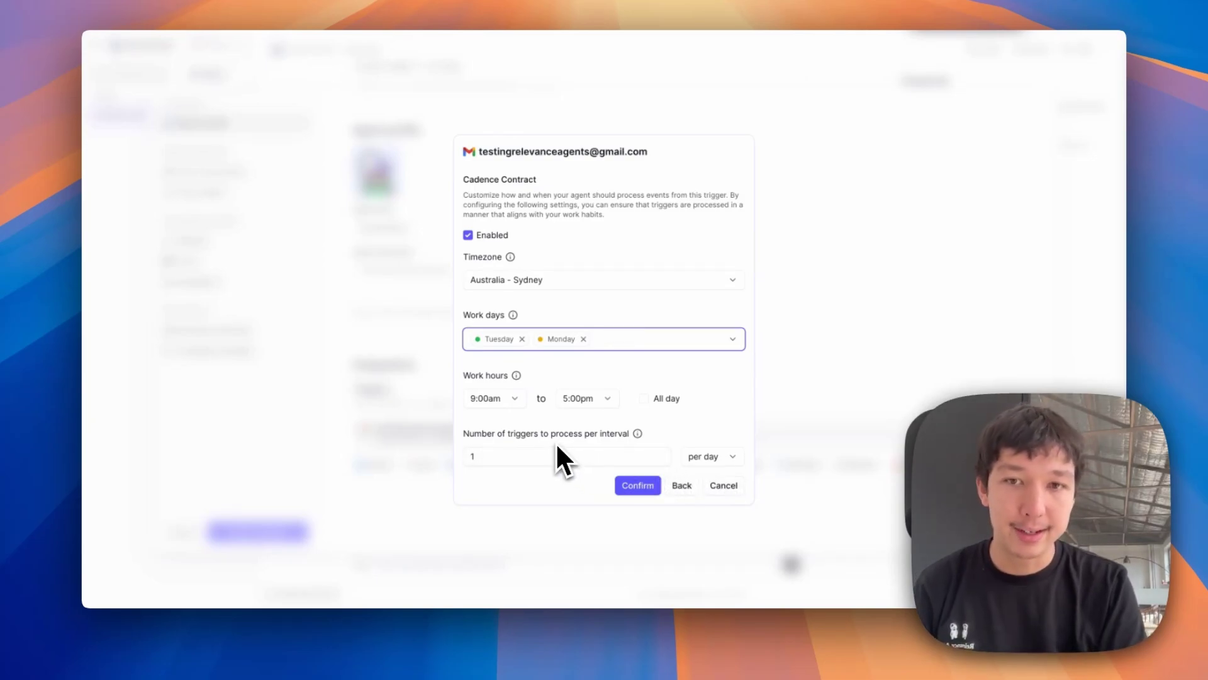
- Set the number of triggers to 2 per day
left_click(698, 455)
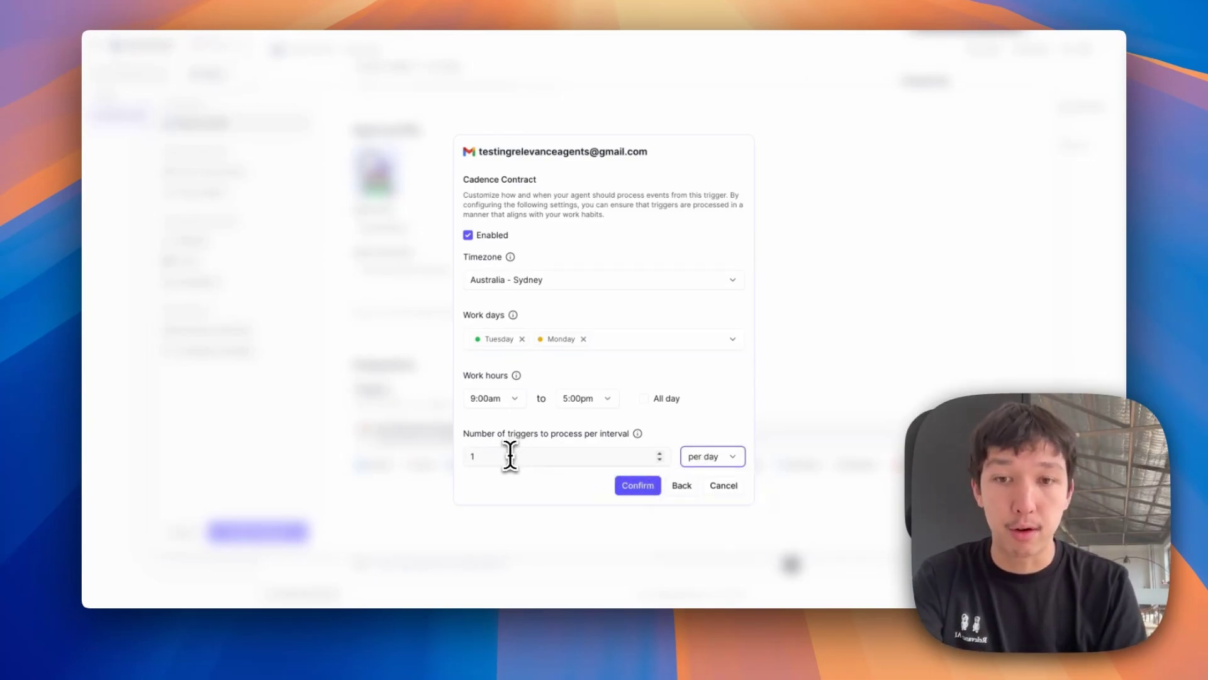
left_click(510, 454)
key("BackSpace")
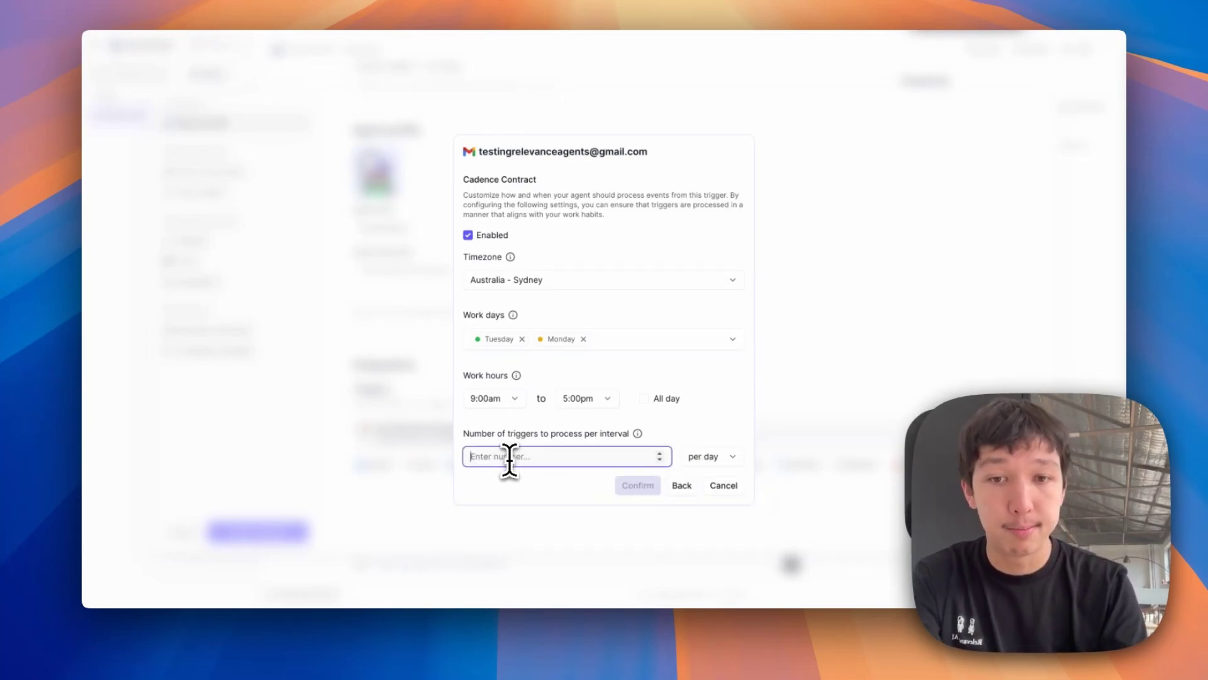
type("2")
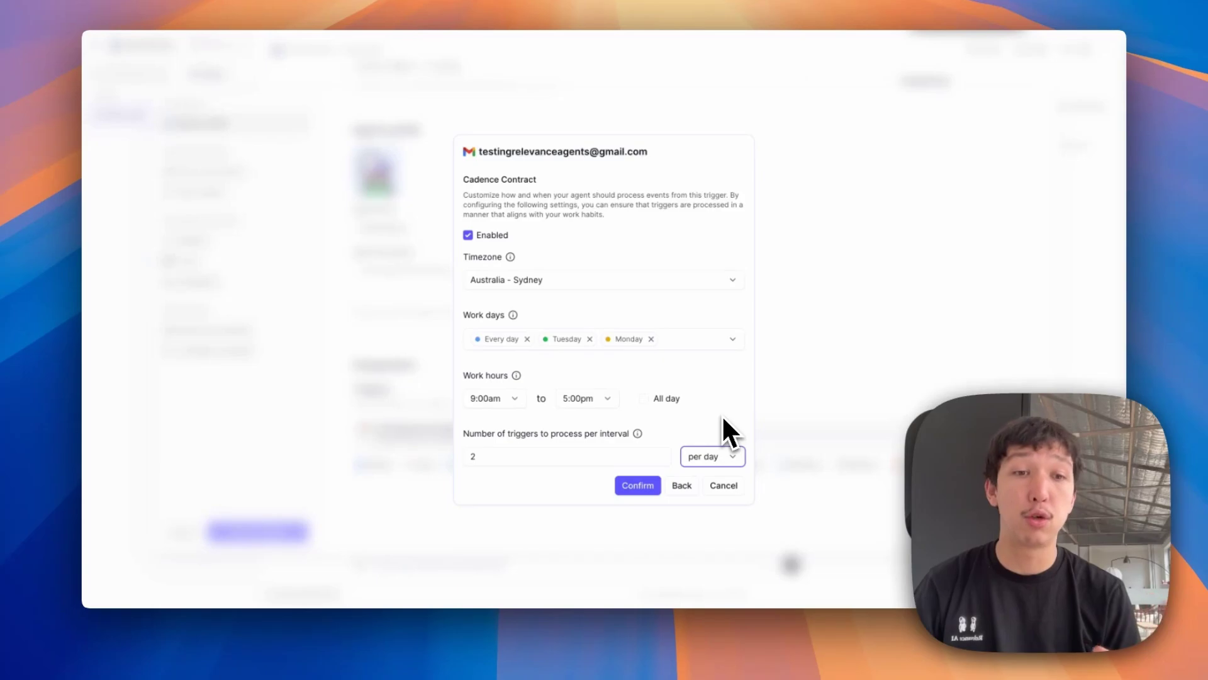